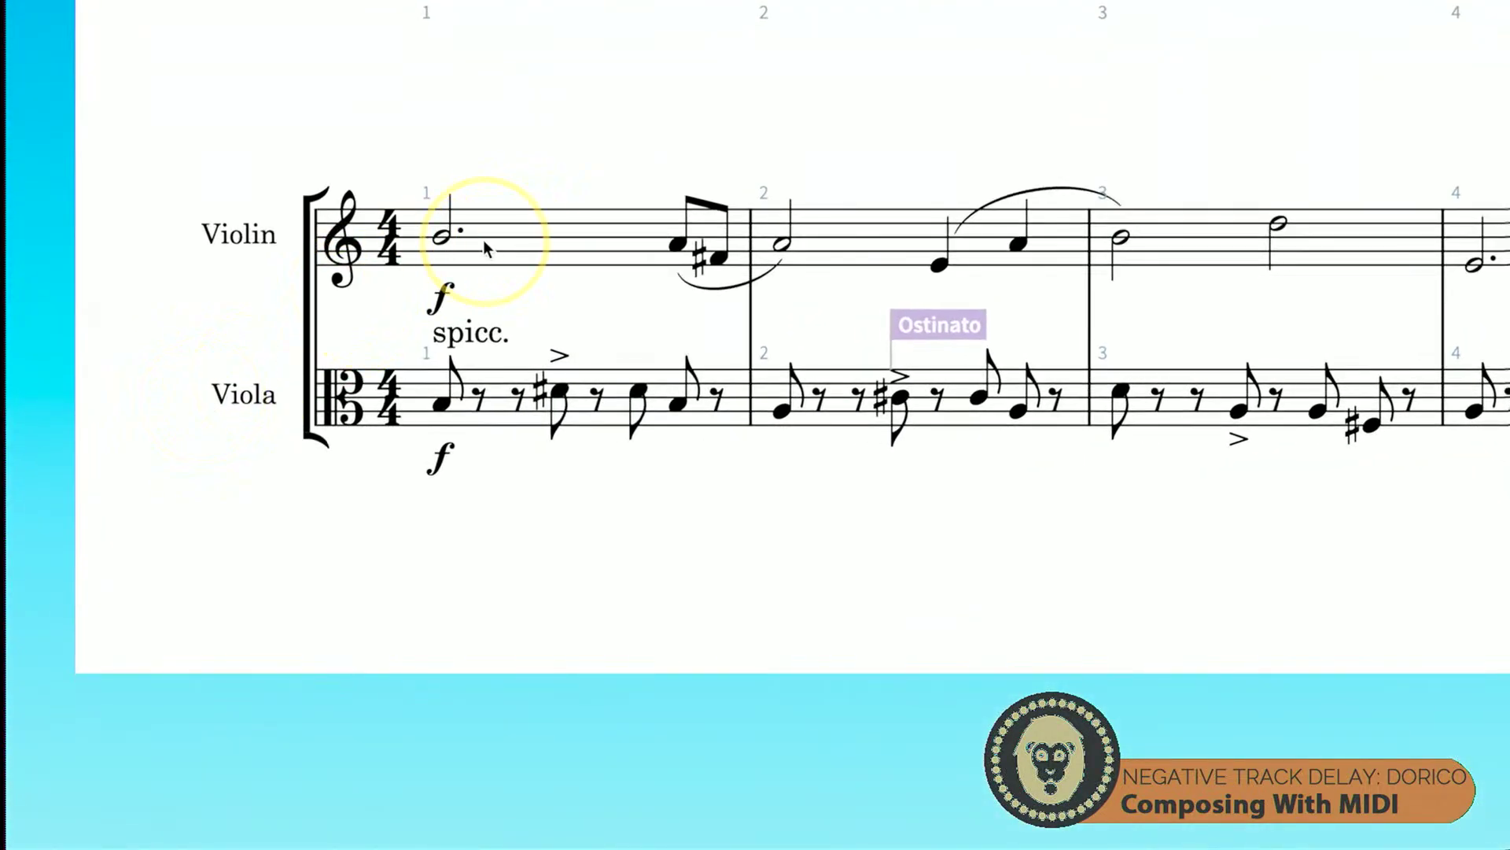
Step: Play back the flow from the violin's opening notes and show the Key Editor below the score
{"action": "left_click", "coordinate": [460, 238]}
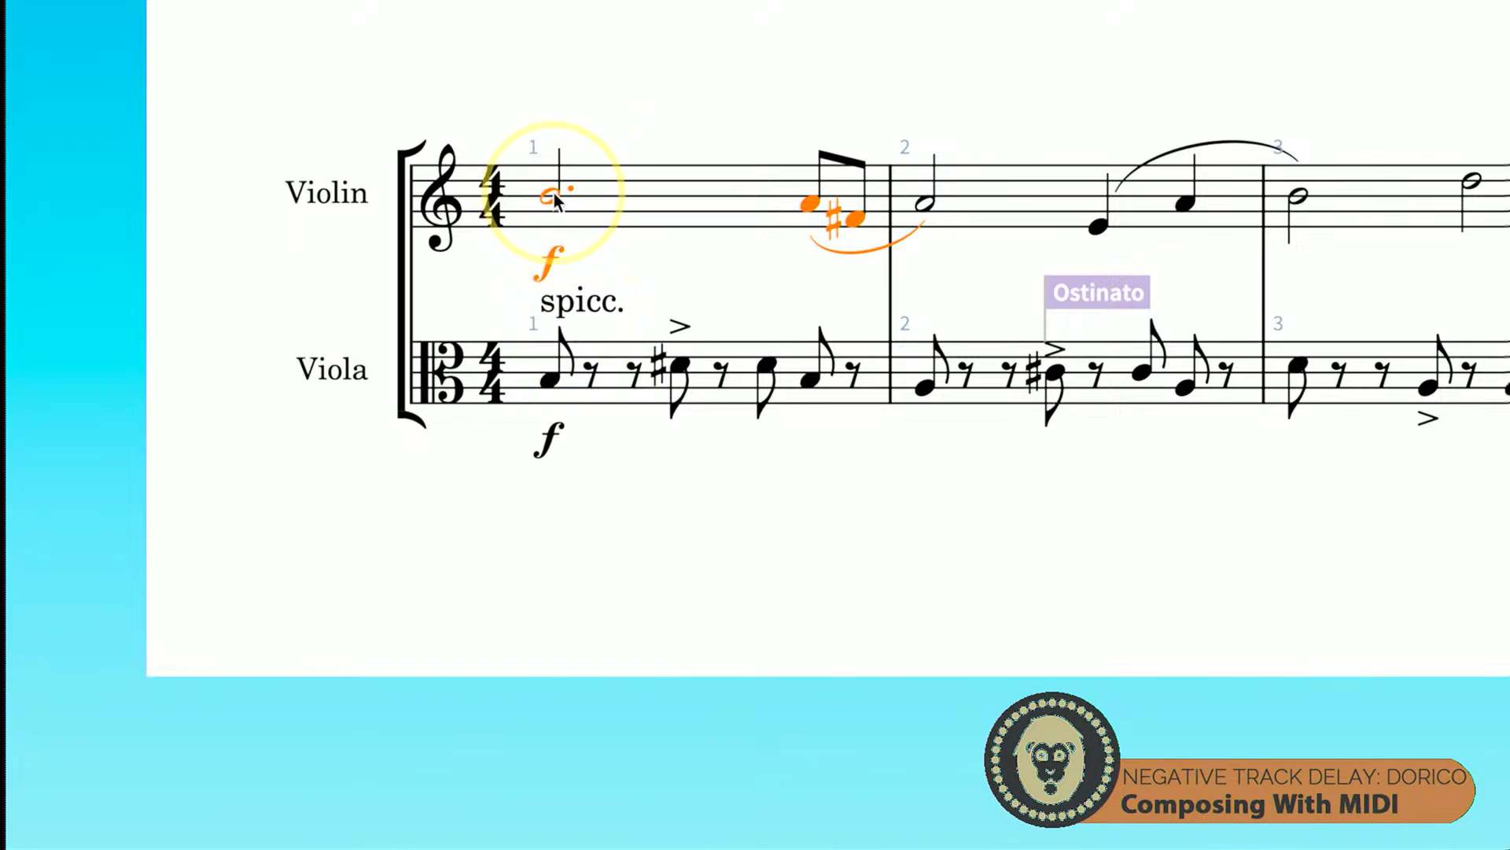
{"action": "key", "text": "space"}
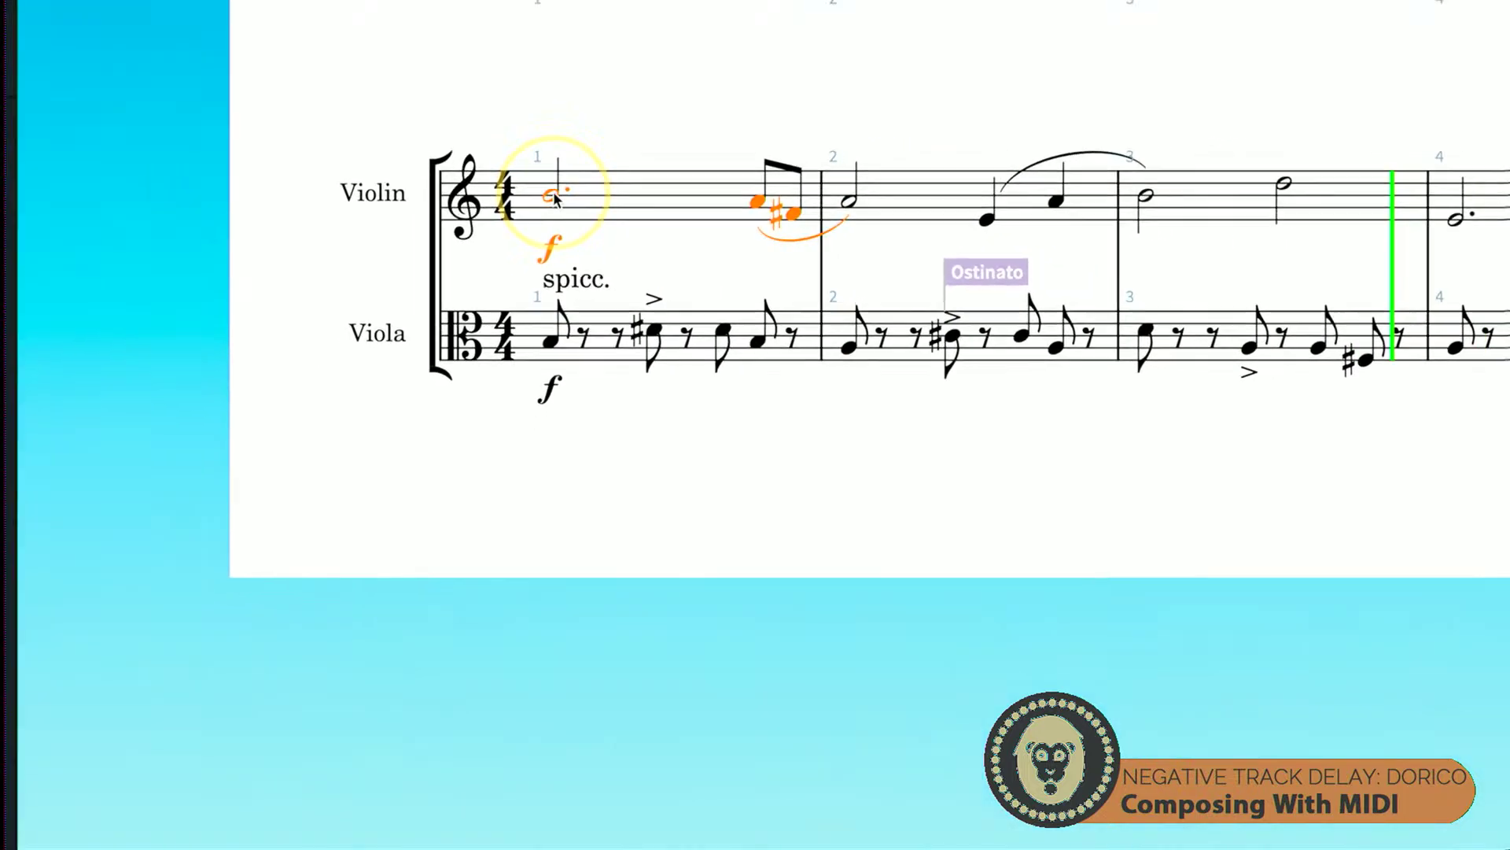
{"action": "key", "text": "ctrl+8"}
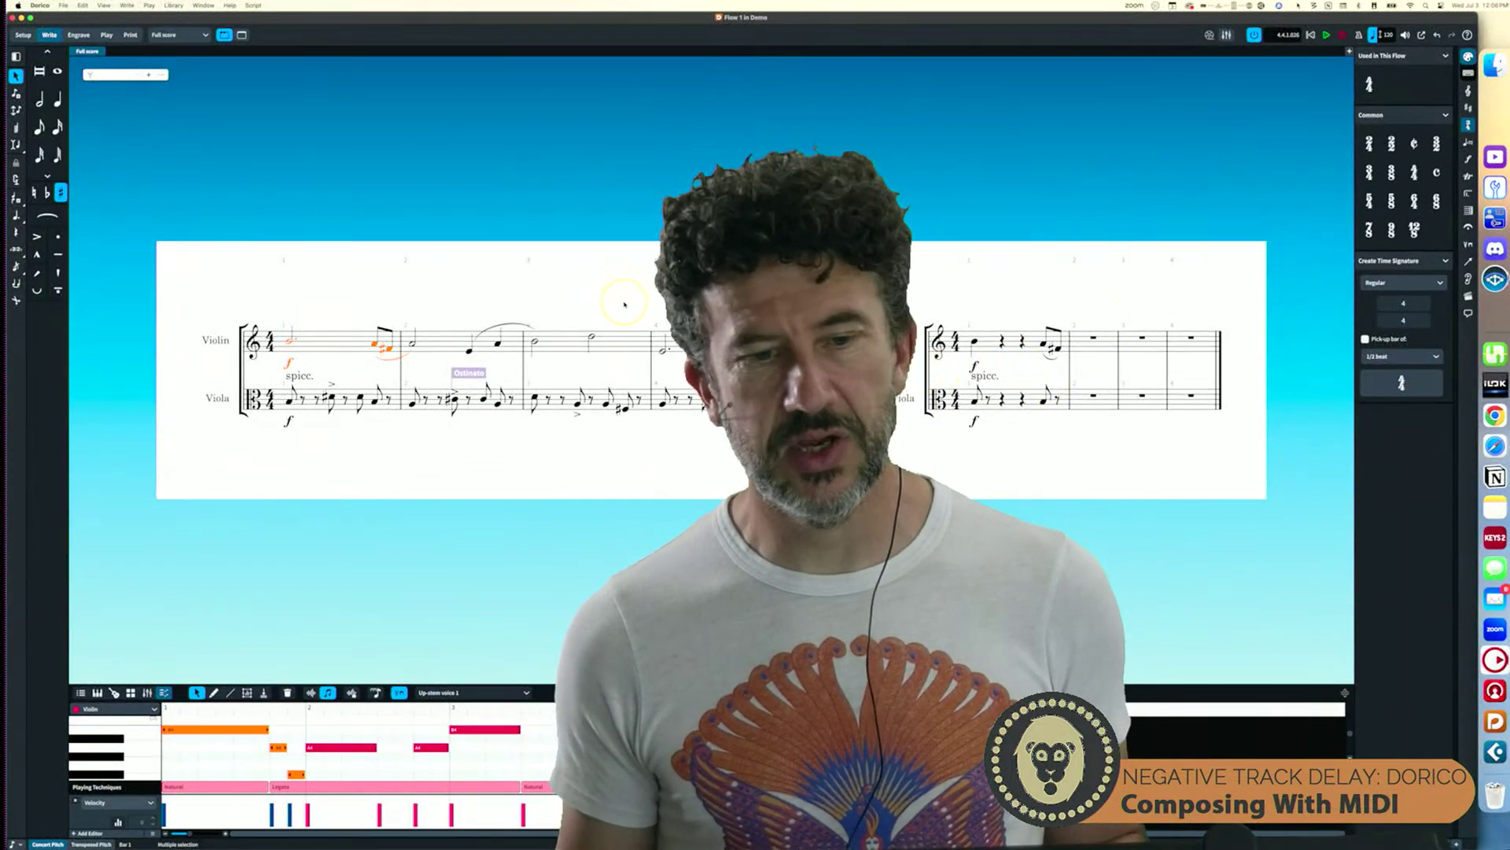
Step: Switch to Cubase and display the Flow 2 violin track's volume, pan and delay settings in the Inspector
{"action": "key", "text": "super+Tab"}
{"action": "key", "text": "super+Tab"}
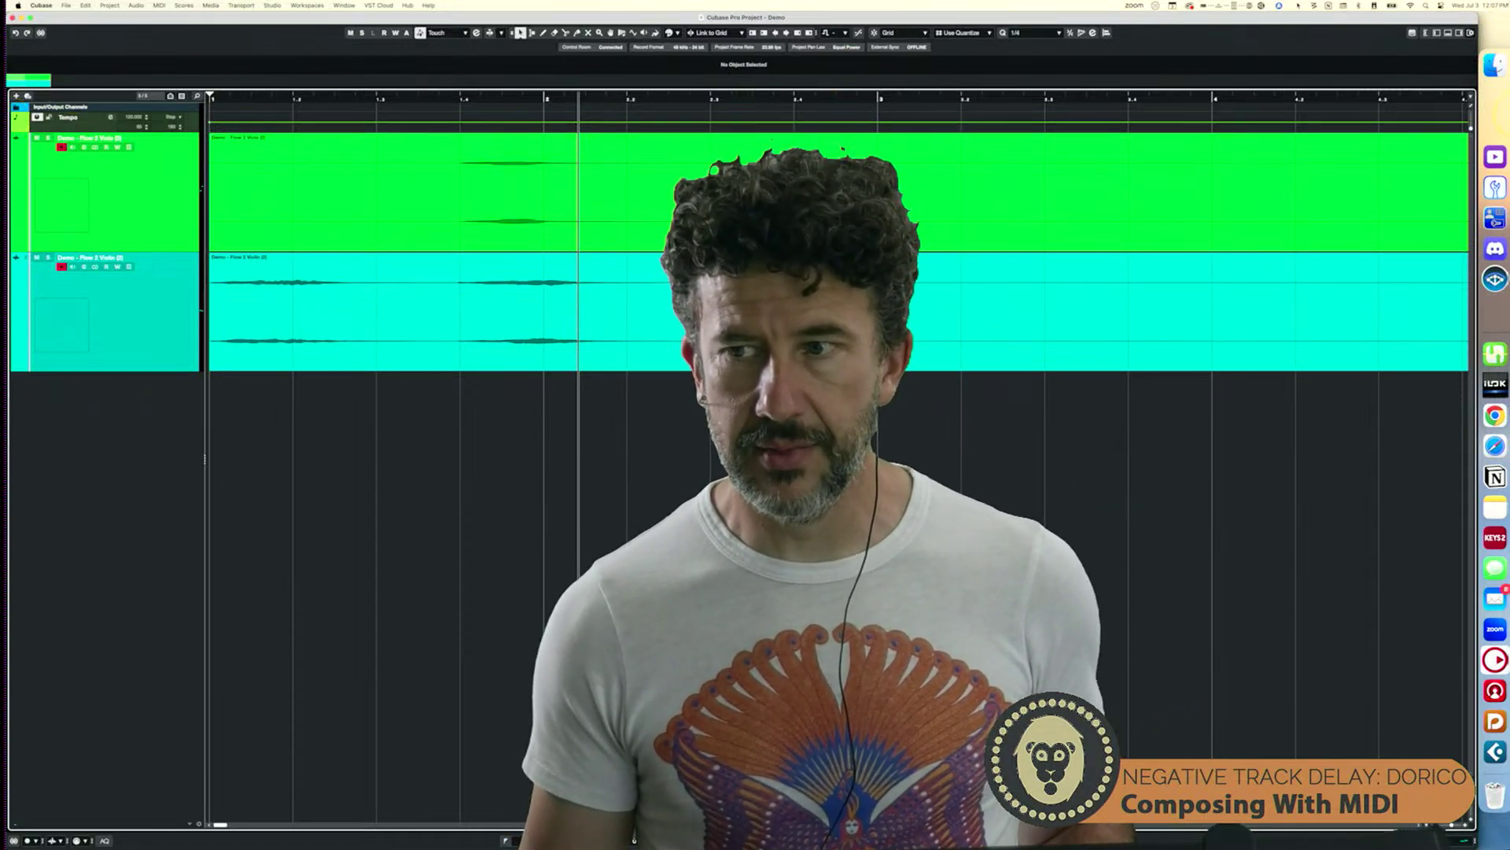
{"action": "left_click", "coordinate": [1436, 32]}
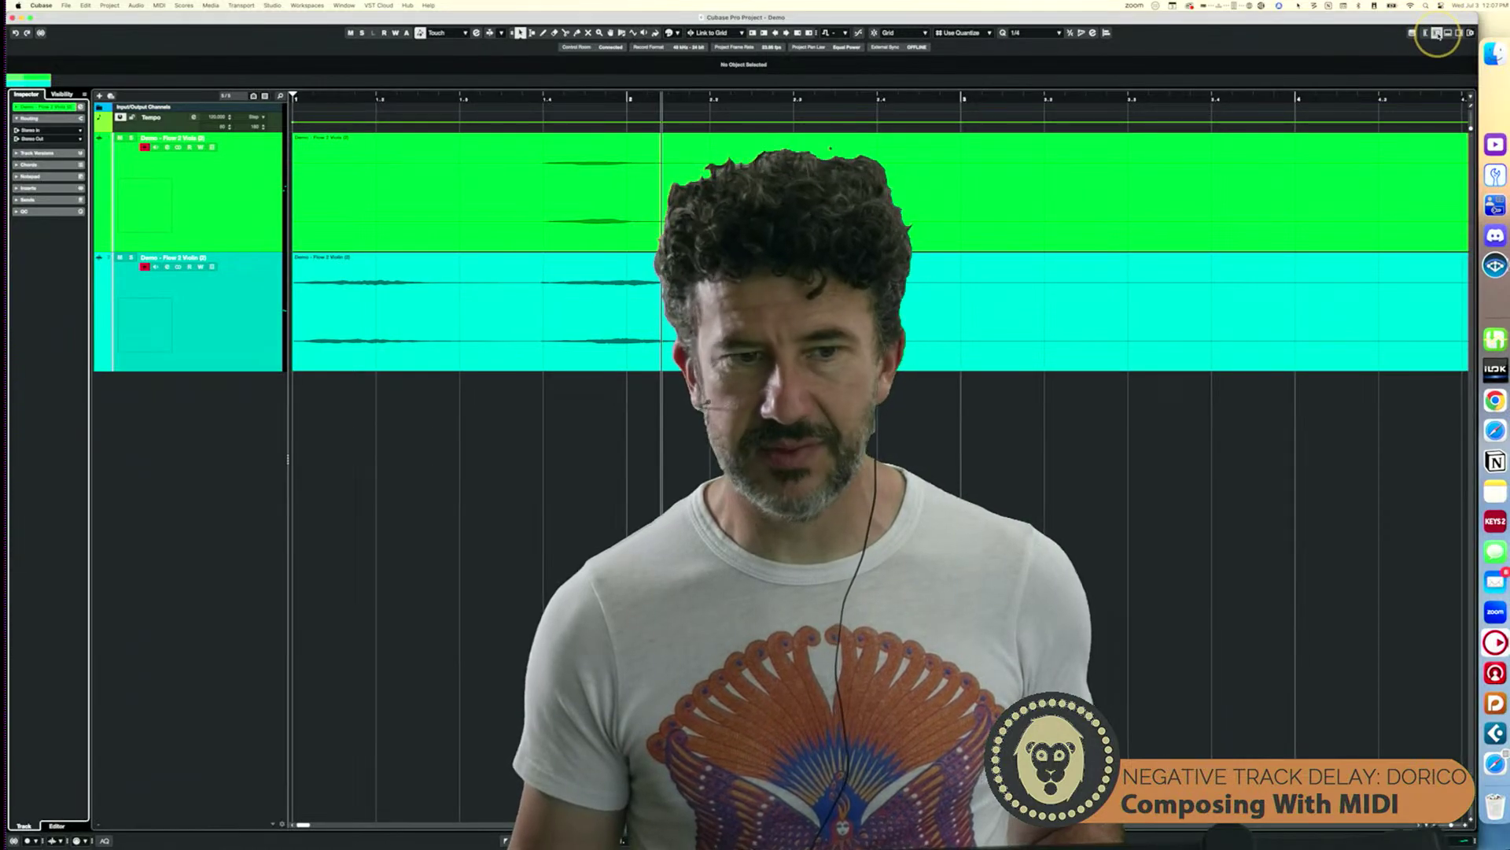
{"action": "left_click", "coordinate": [229, 313]}
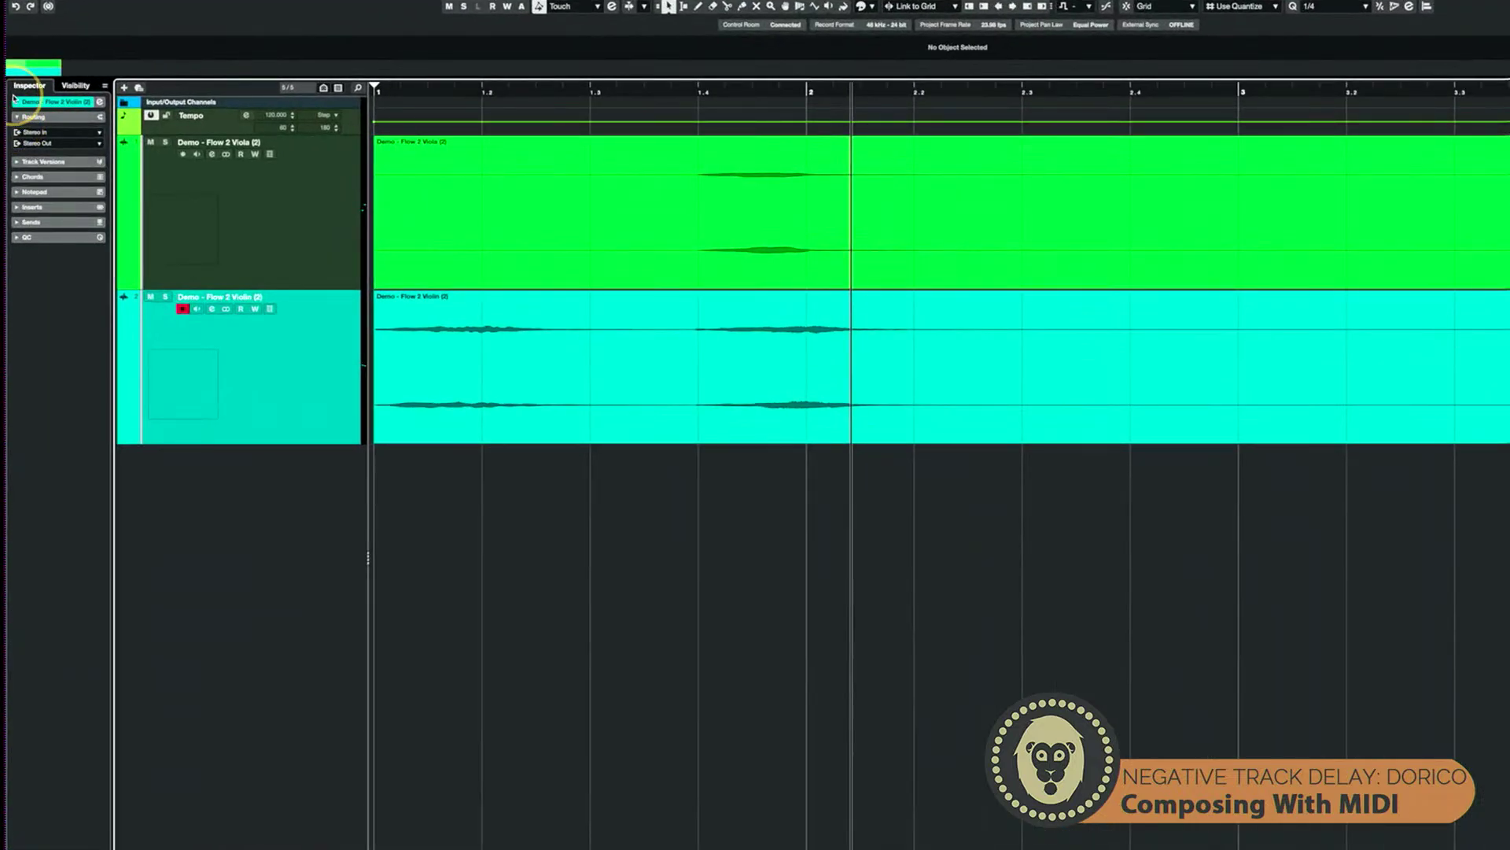
{"action": "left_click", "coordinate": [15, 107]}
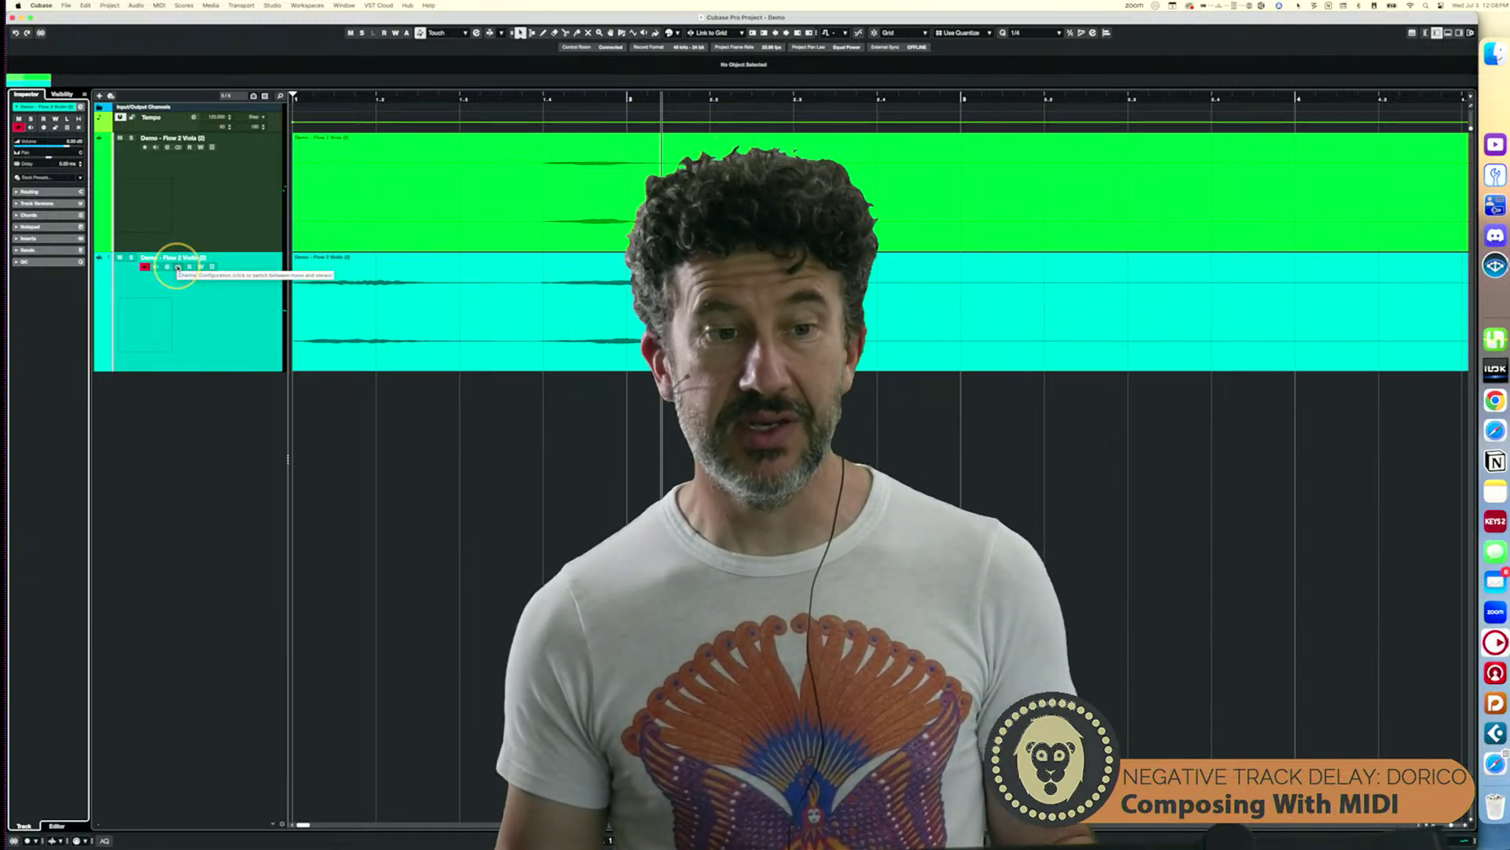
Step: Switch to Dorico and open the violin track's expression map for editing from Play mode
{"action": "key", "text": "super+Tab"}
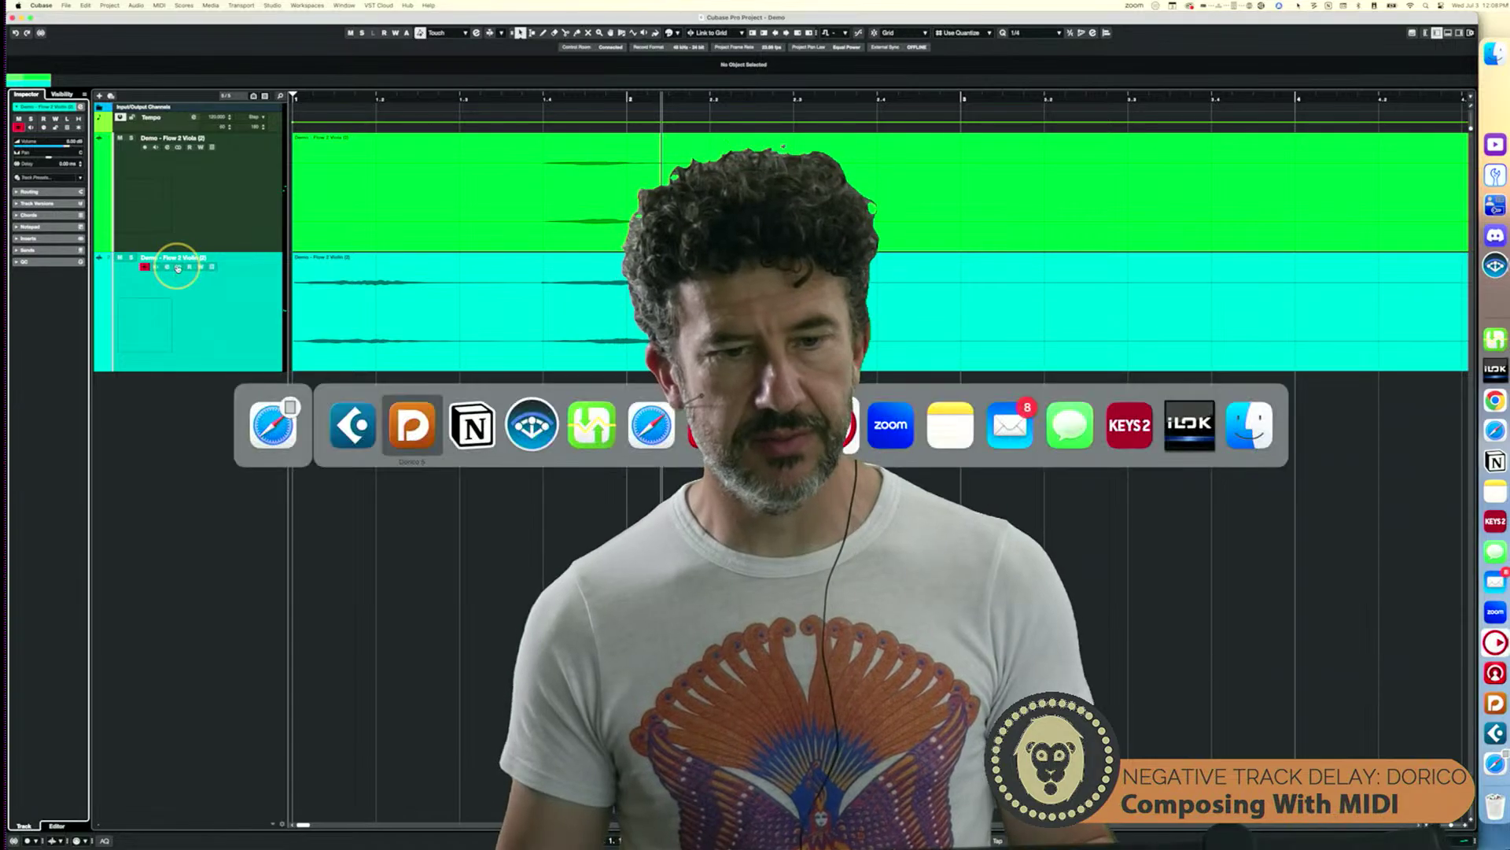
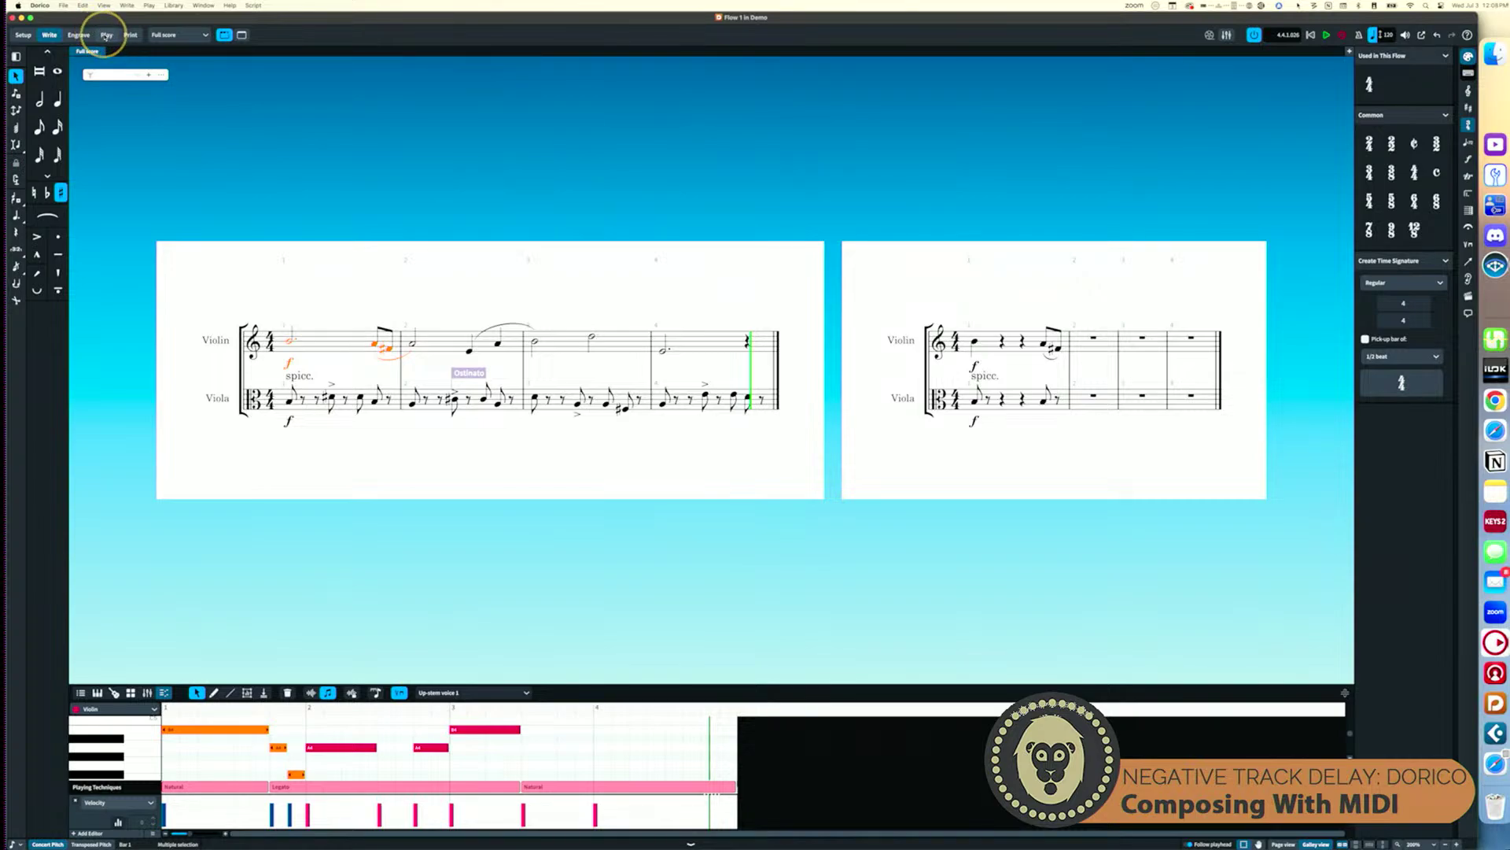
{"action": "left_click", "coordinate": [106, 35]}
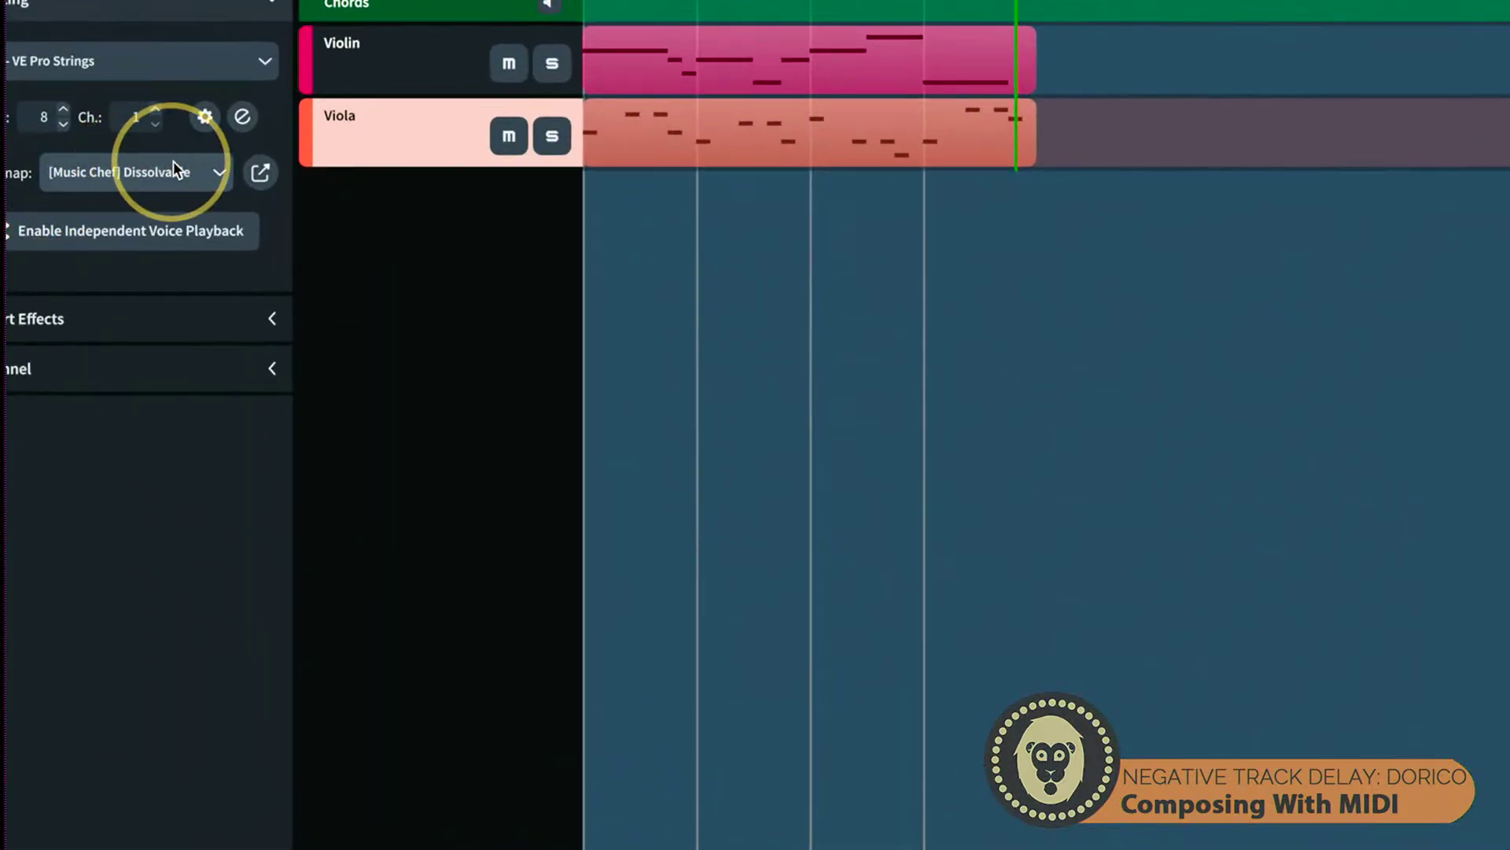
{"action": "left_click", "coordinate": [409, 70]}
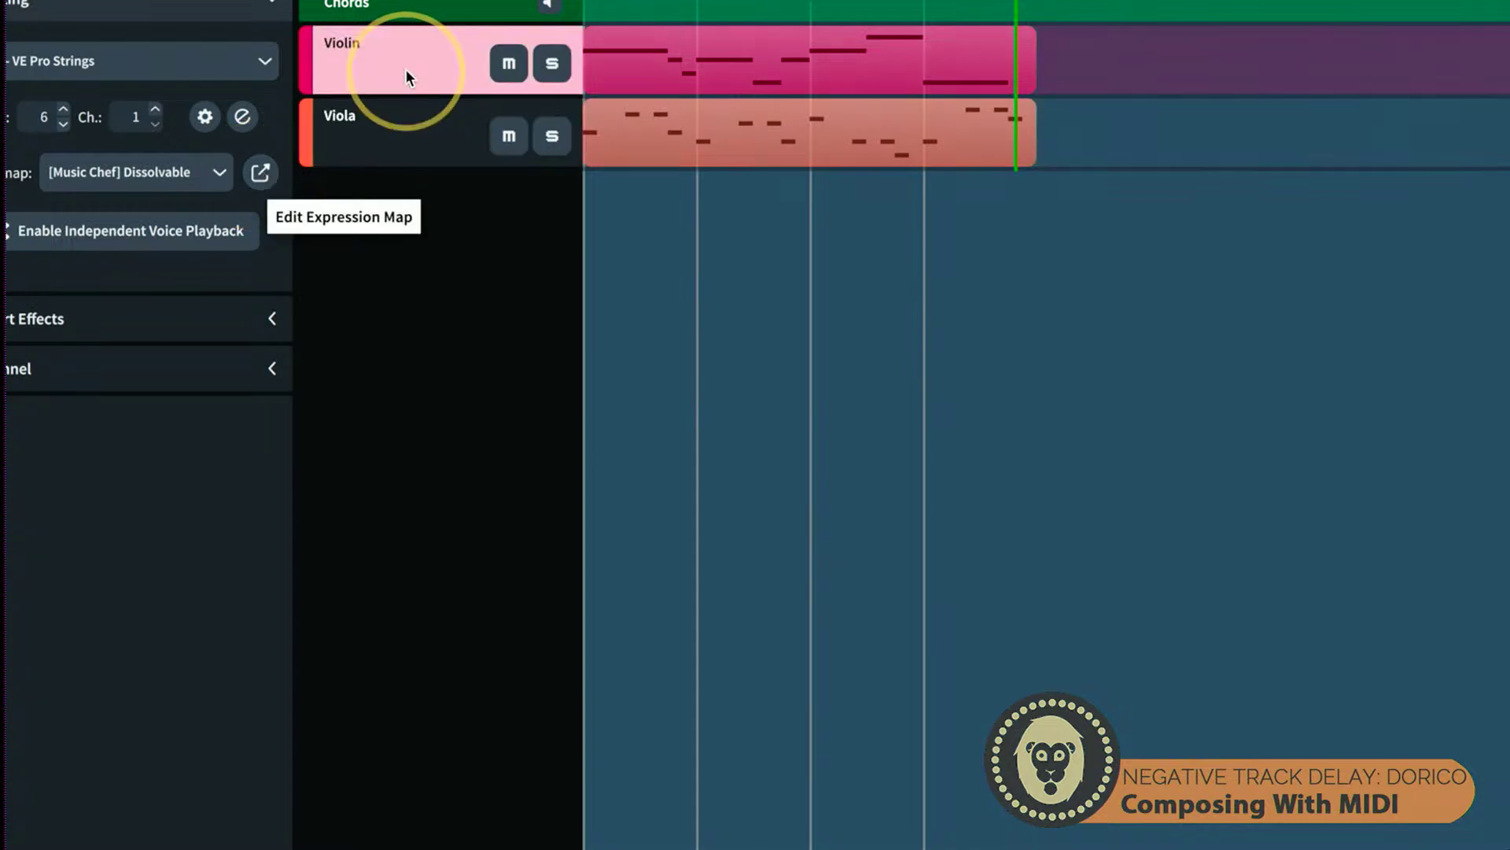
{"action": "left_click", "coordinate": [260, 172]}
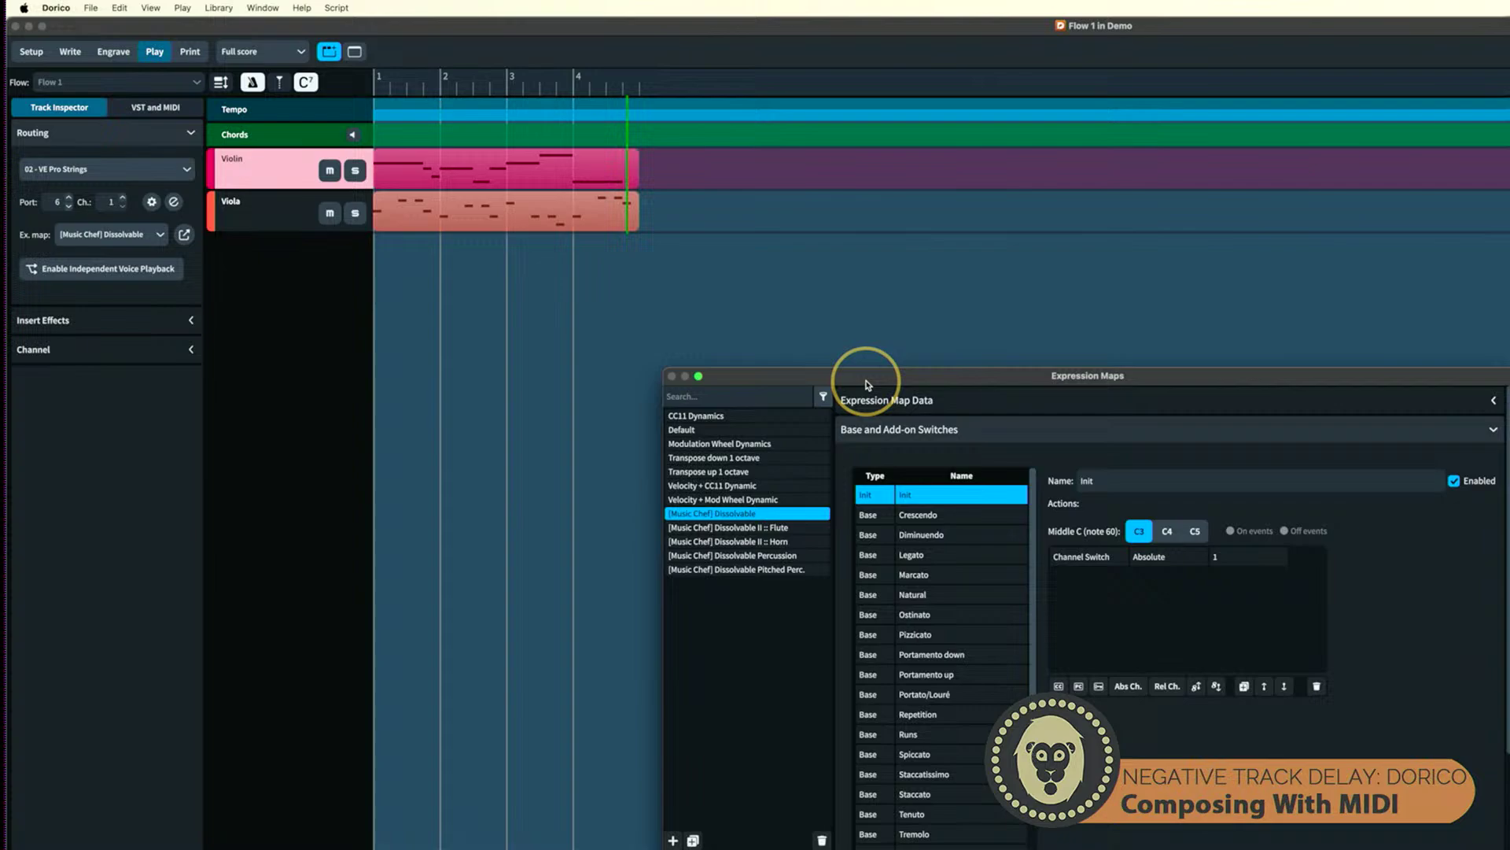
{"action": "left_click_drag", "start_coordinate": [867, 384], "coordinate": [572, 225]}
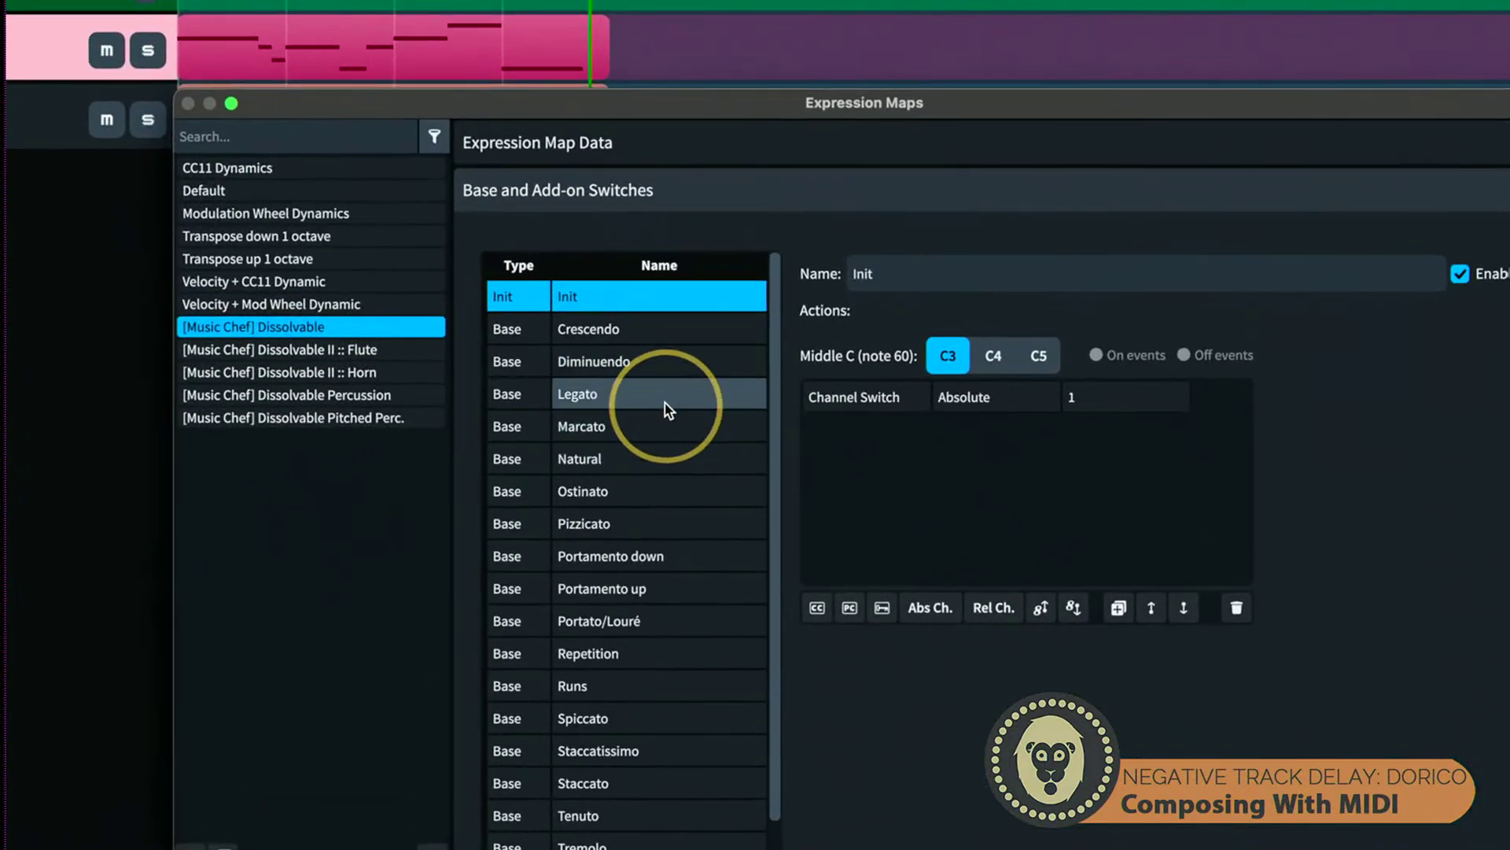
Step: Set the delay of the Natural technique to -50 ms in the [Music Chef] Dissolvable expression map
{"action": "left_click", "coordinate": [582, 402]}
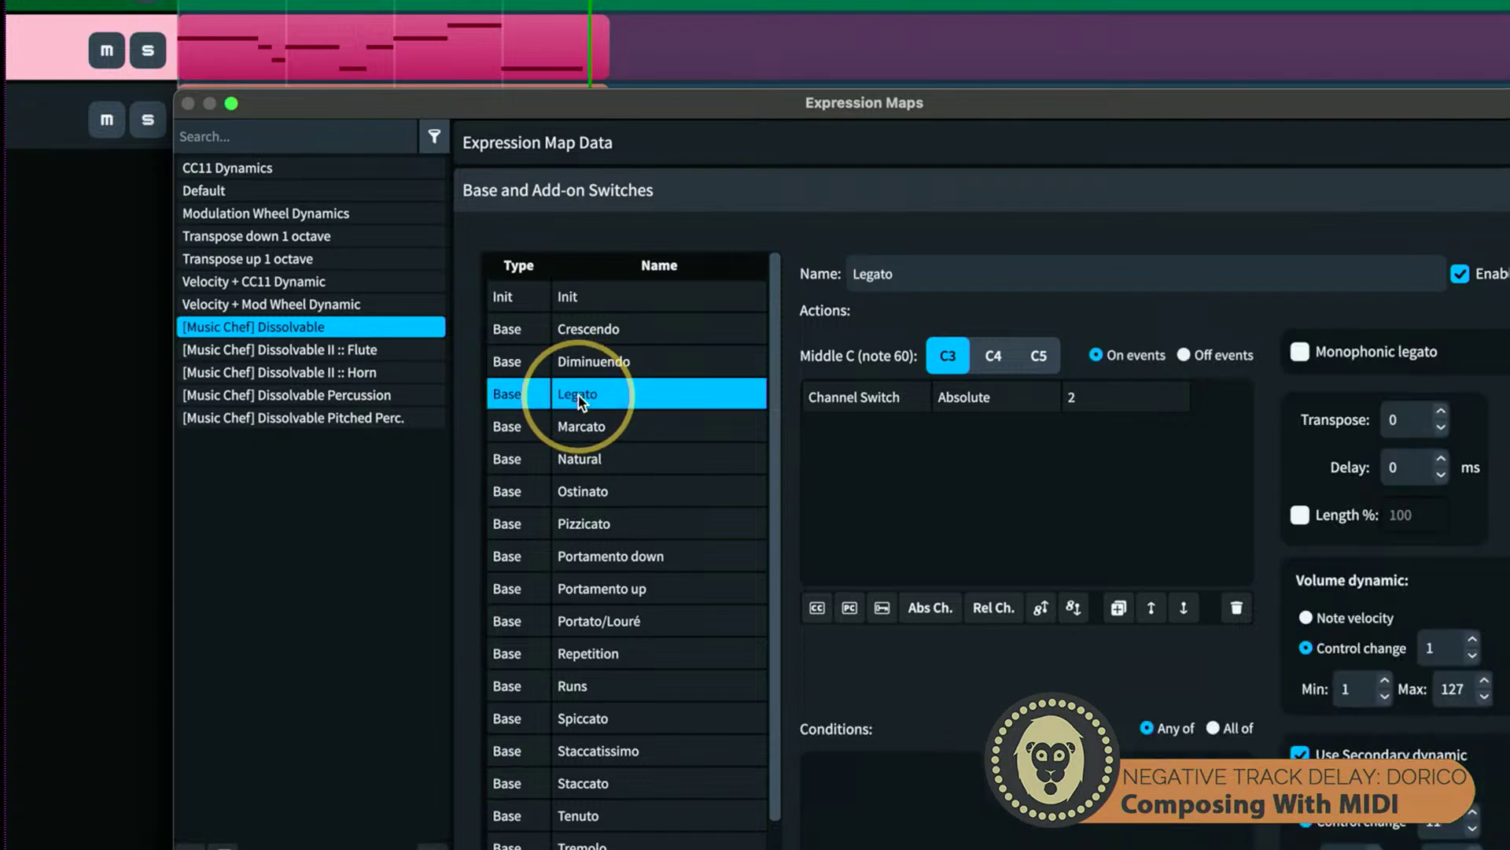
{"action": "left_click", "coordinate": [604, 461]}
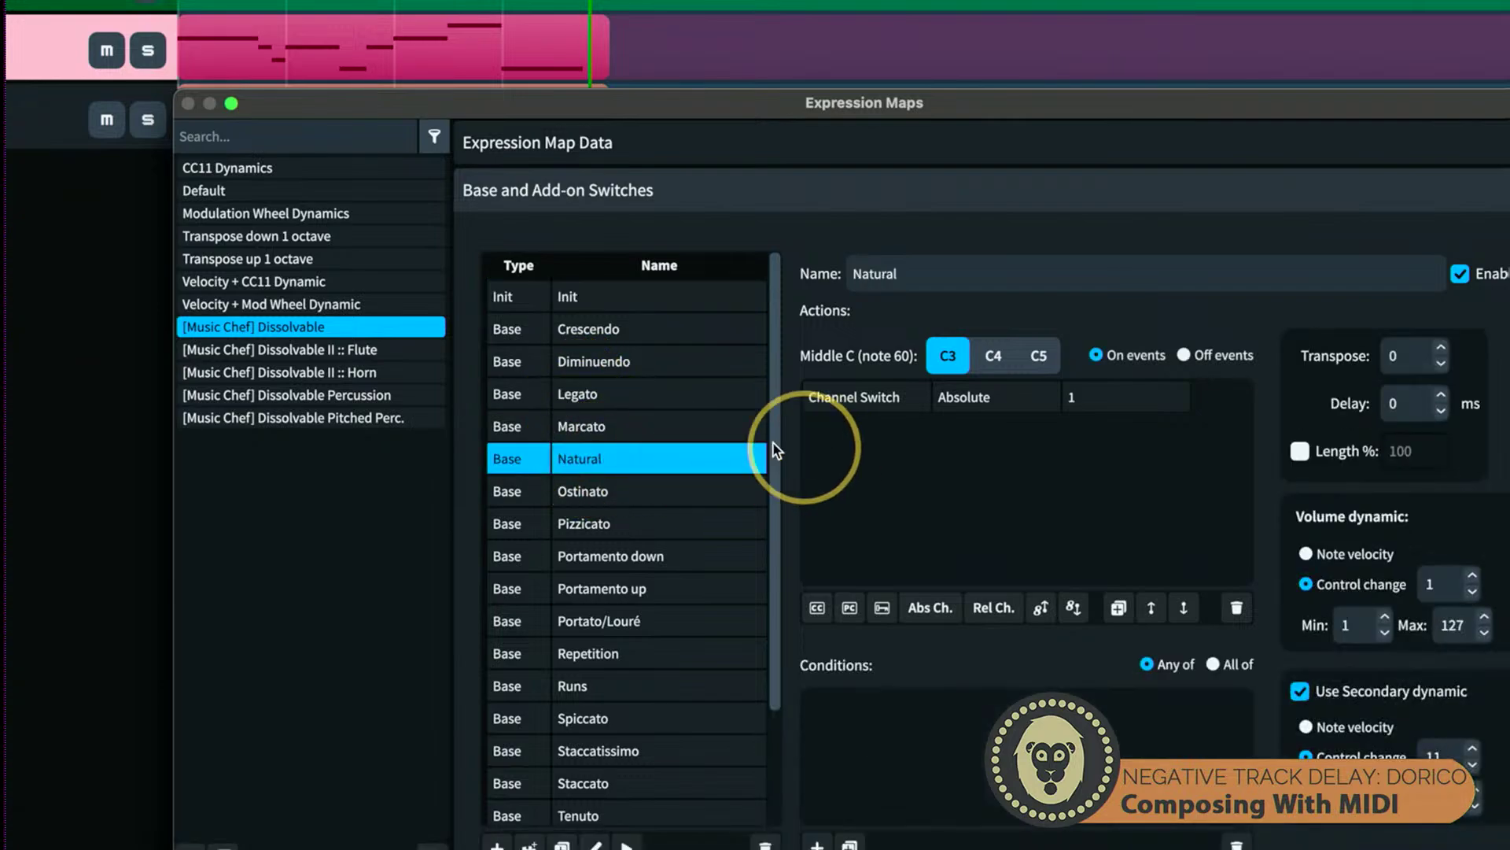
{"action": "left_click", "coordinate": [1404, 404]}
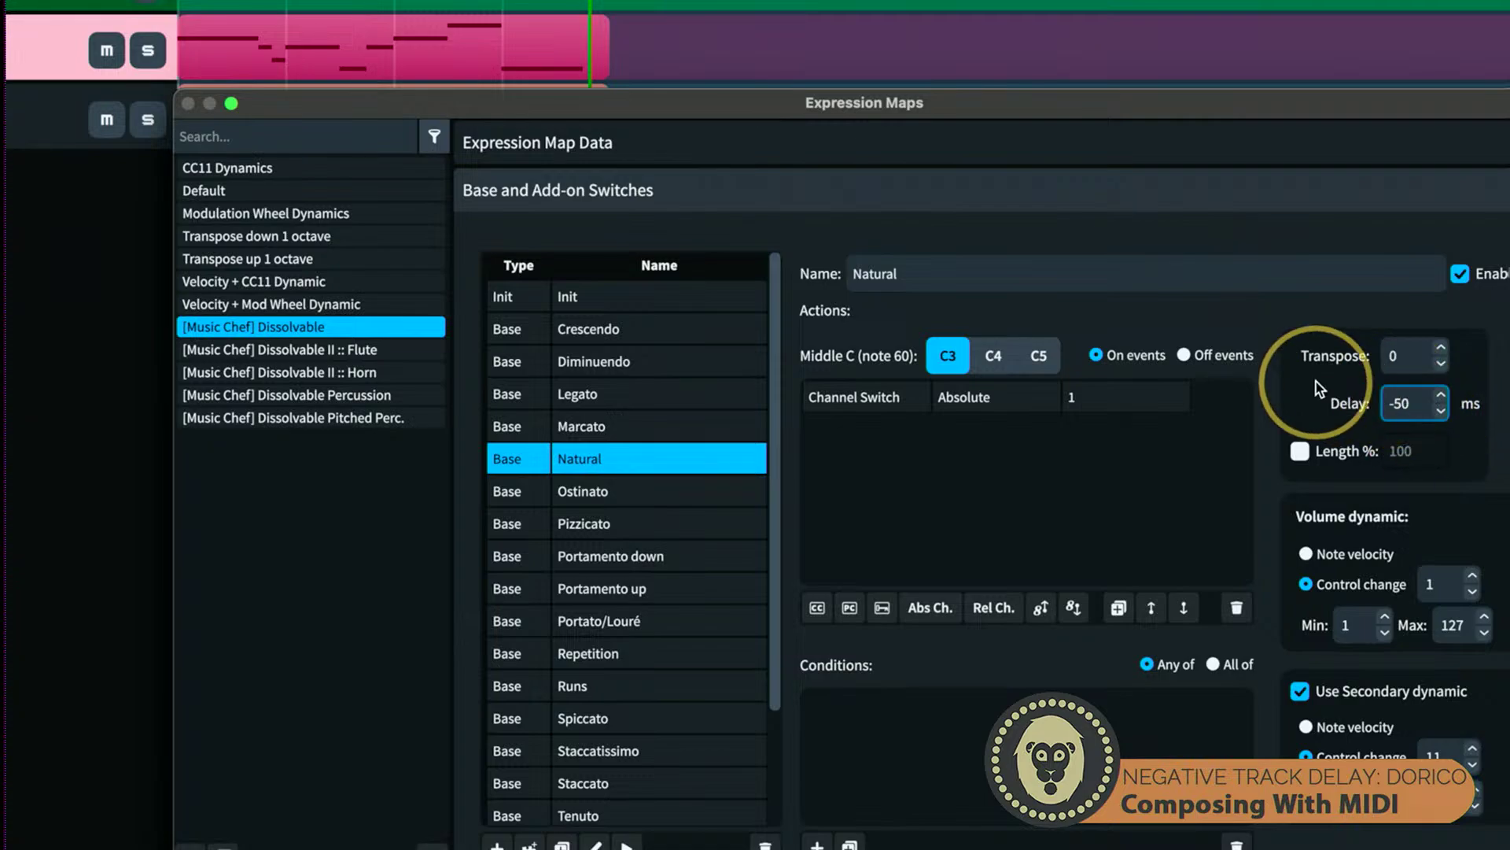
Step: Set the Legato technique's delay to -50 ms and save the expression map changes
{"action": "left_click", "coordinate": [712, 395]}
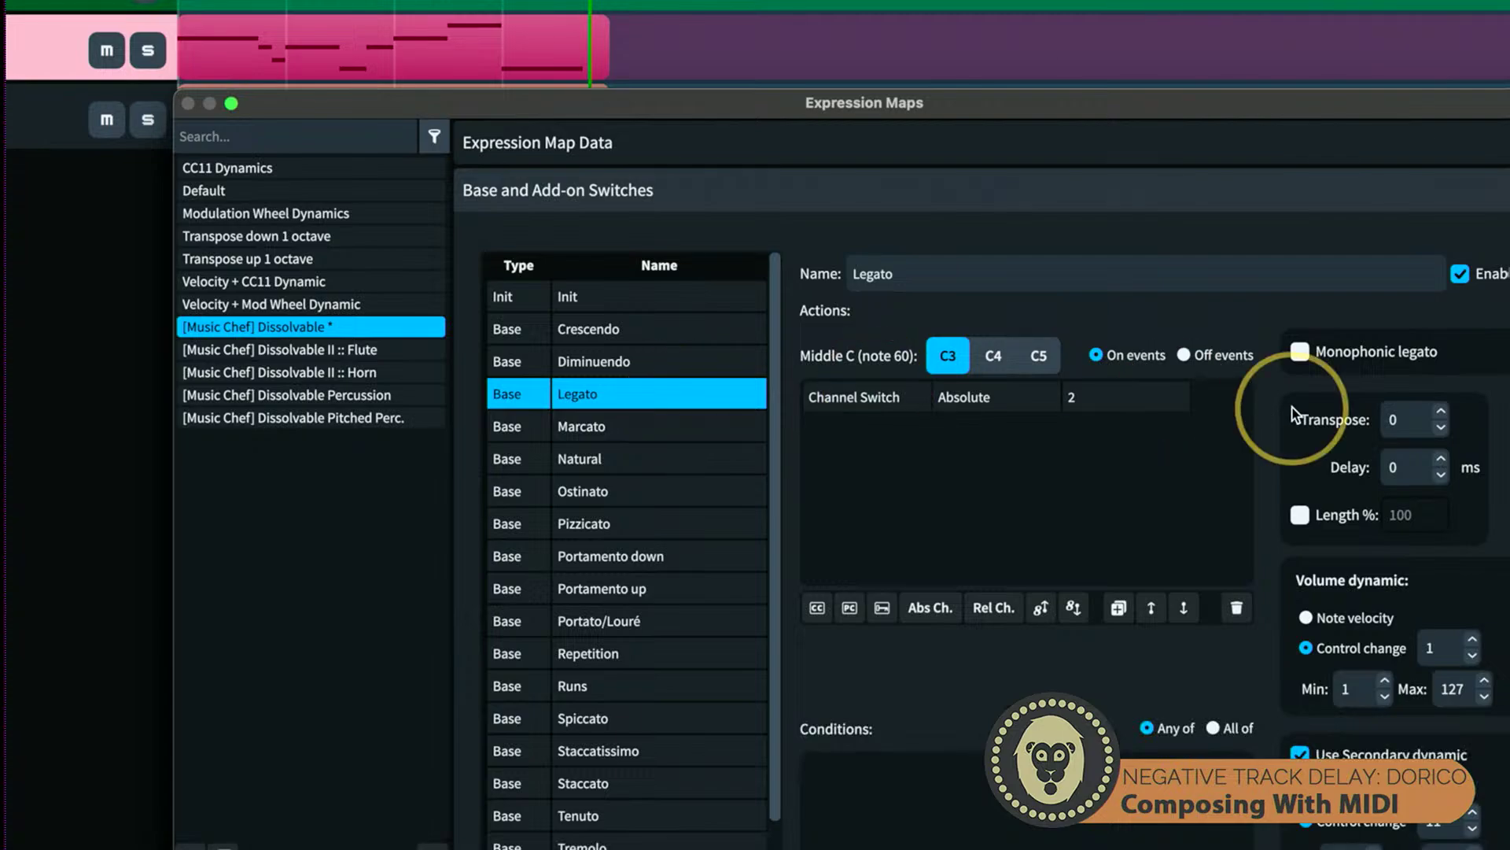
{"action": "left_click", "coordinate": [1389, 467]}
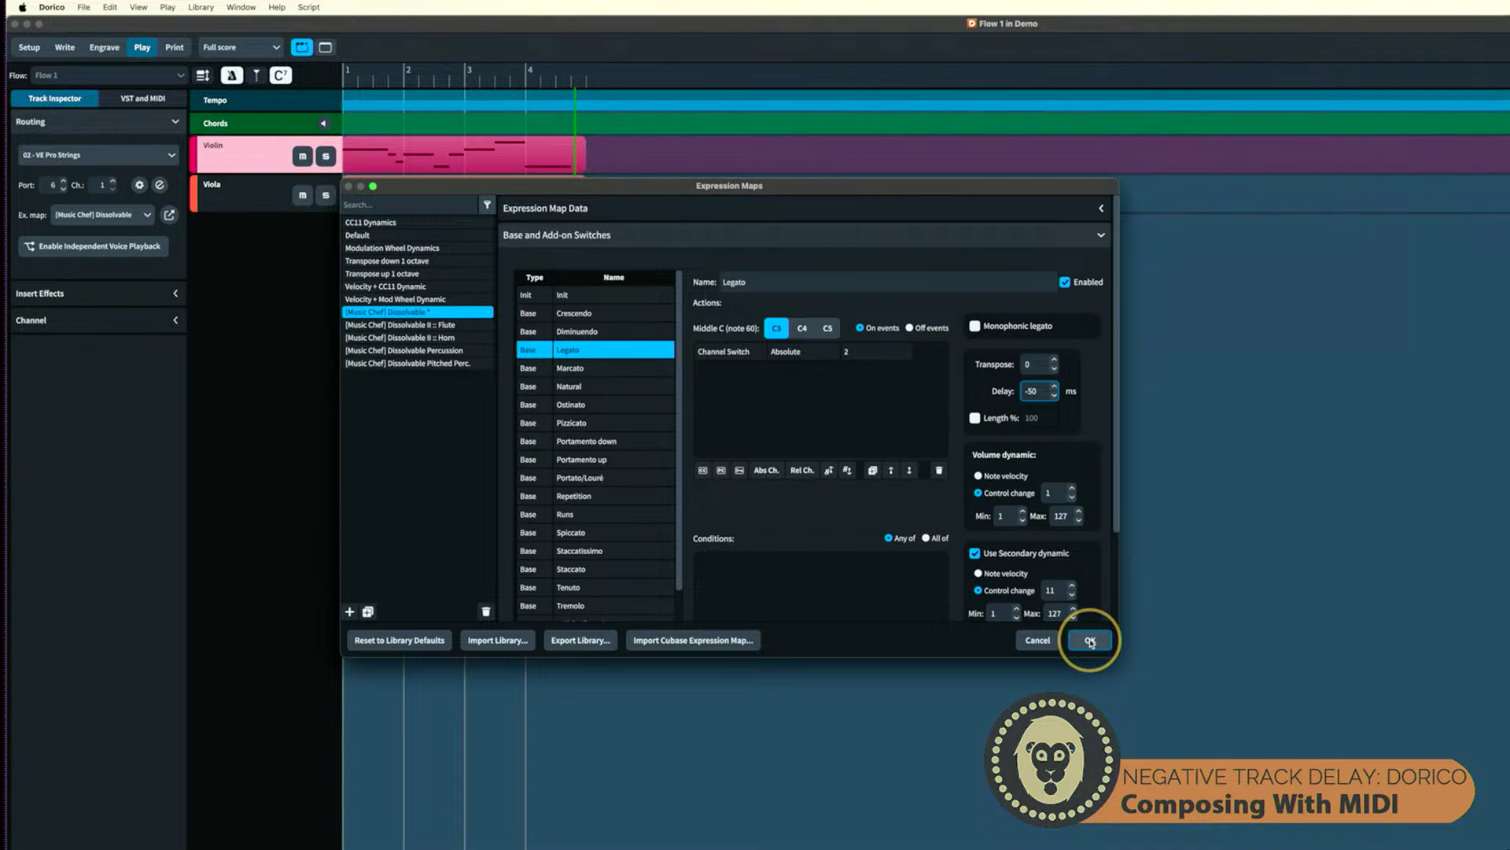
{"action": "left_click", "coordinate": [1090, 641]}
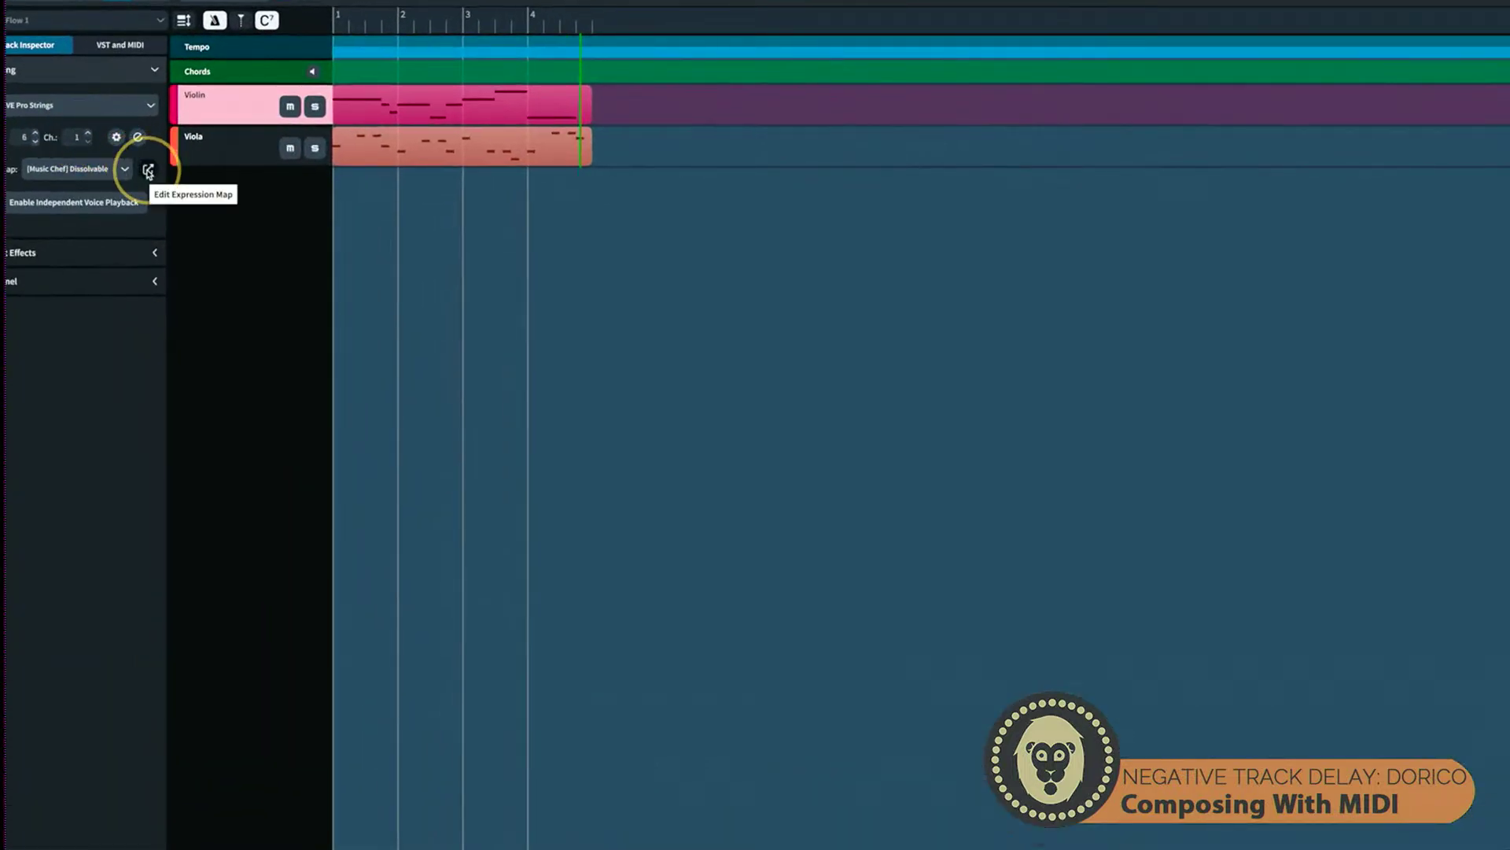
Step: Reopen the violin's expression map and check the delay values of the Legato and Natural techniques
{"action": "left_click", "coordinate": [148, 171]}
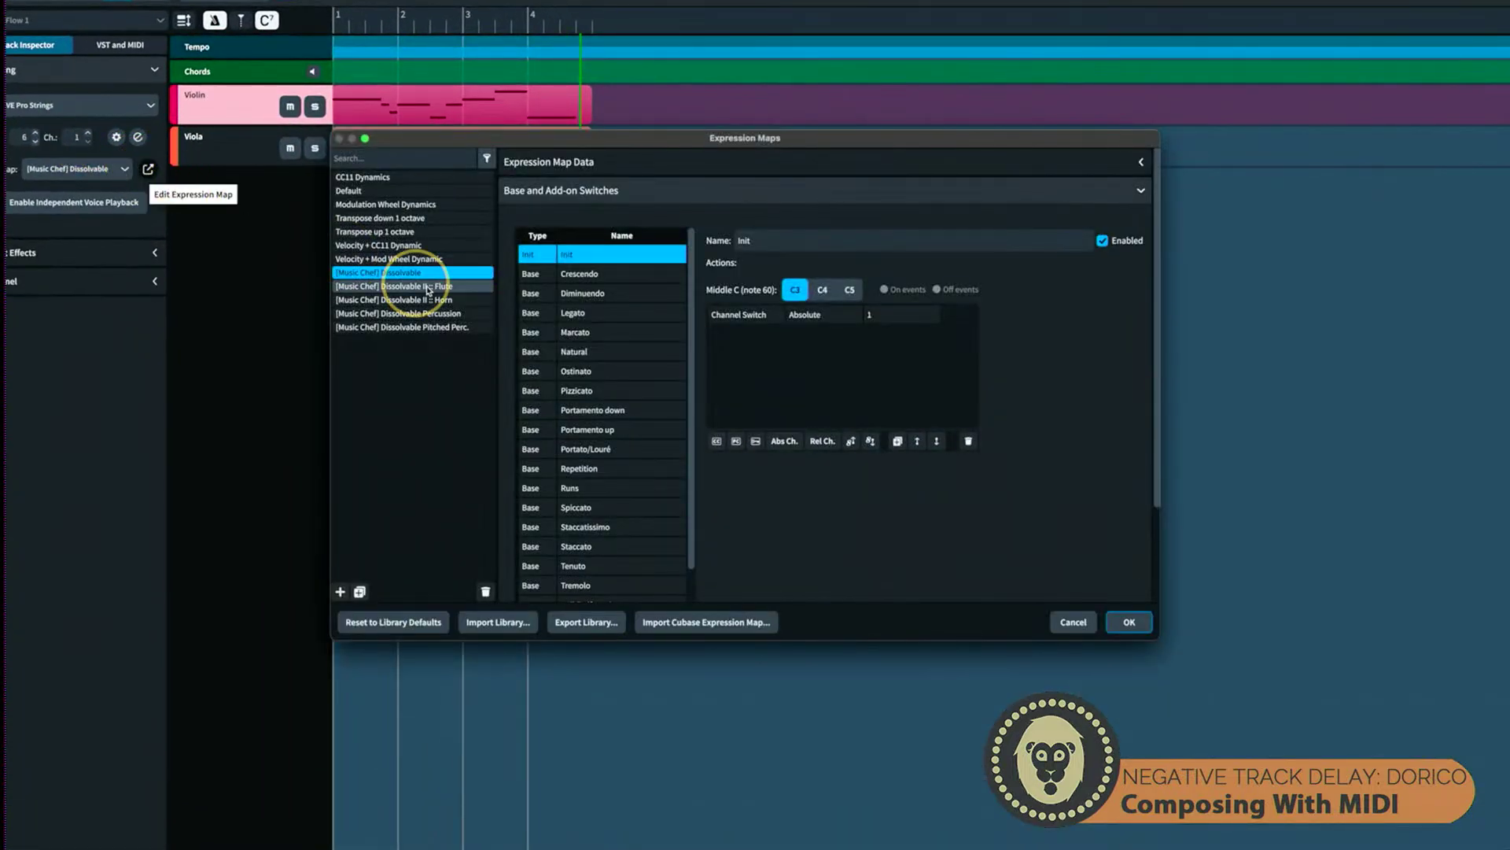
{"action": "left_click", "coordinate": [593, 312]}
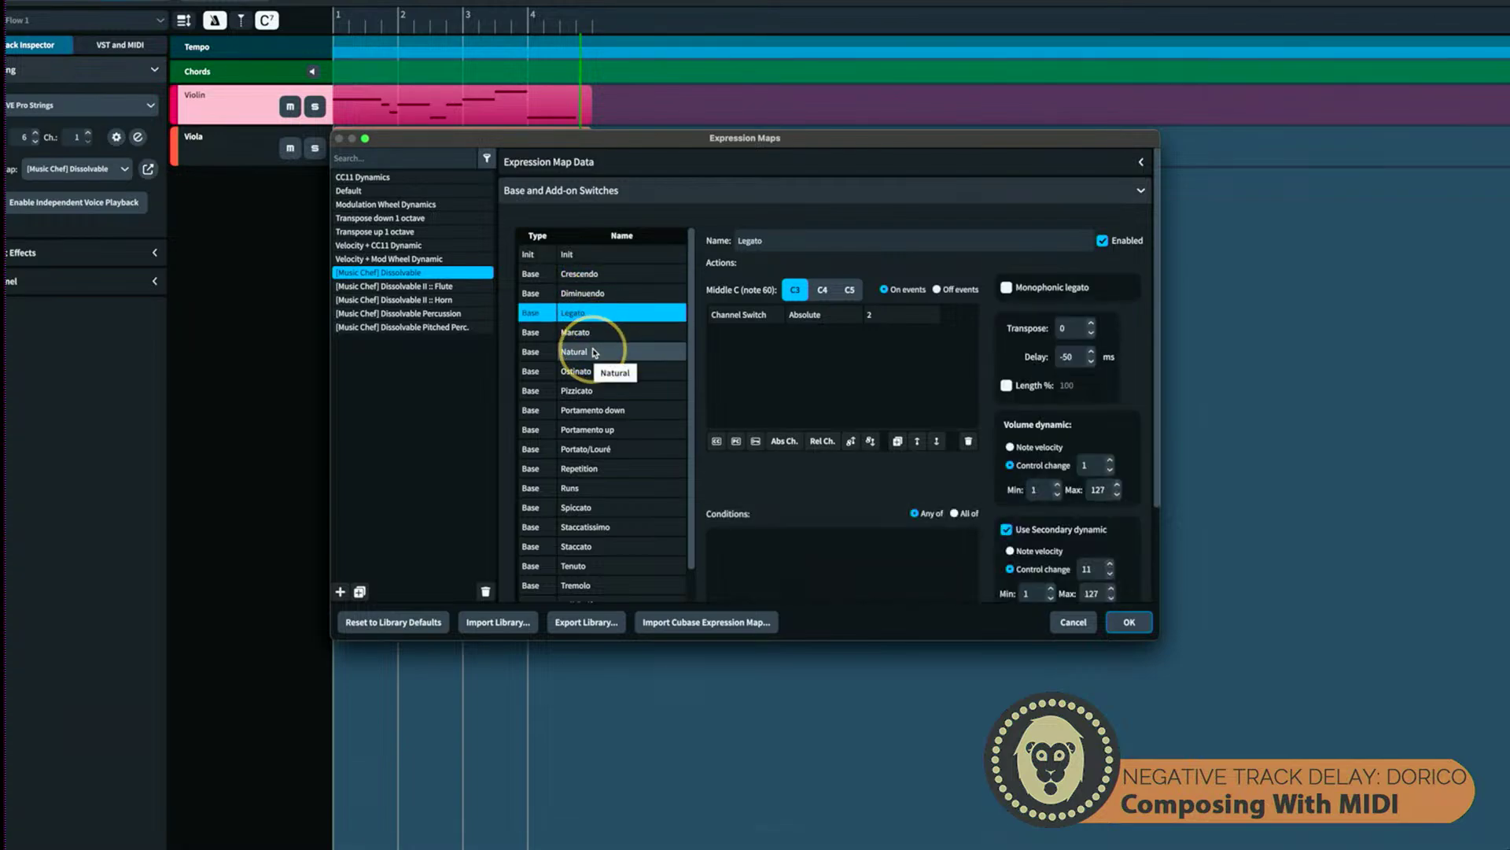
{"action": "left_click", "coordinate": [595, 352]}
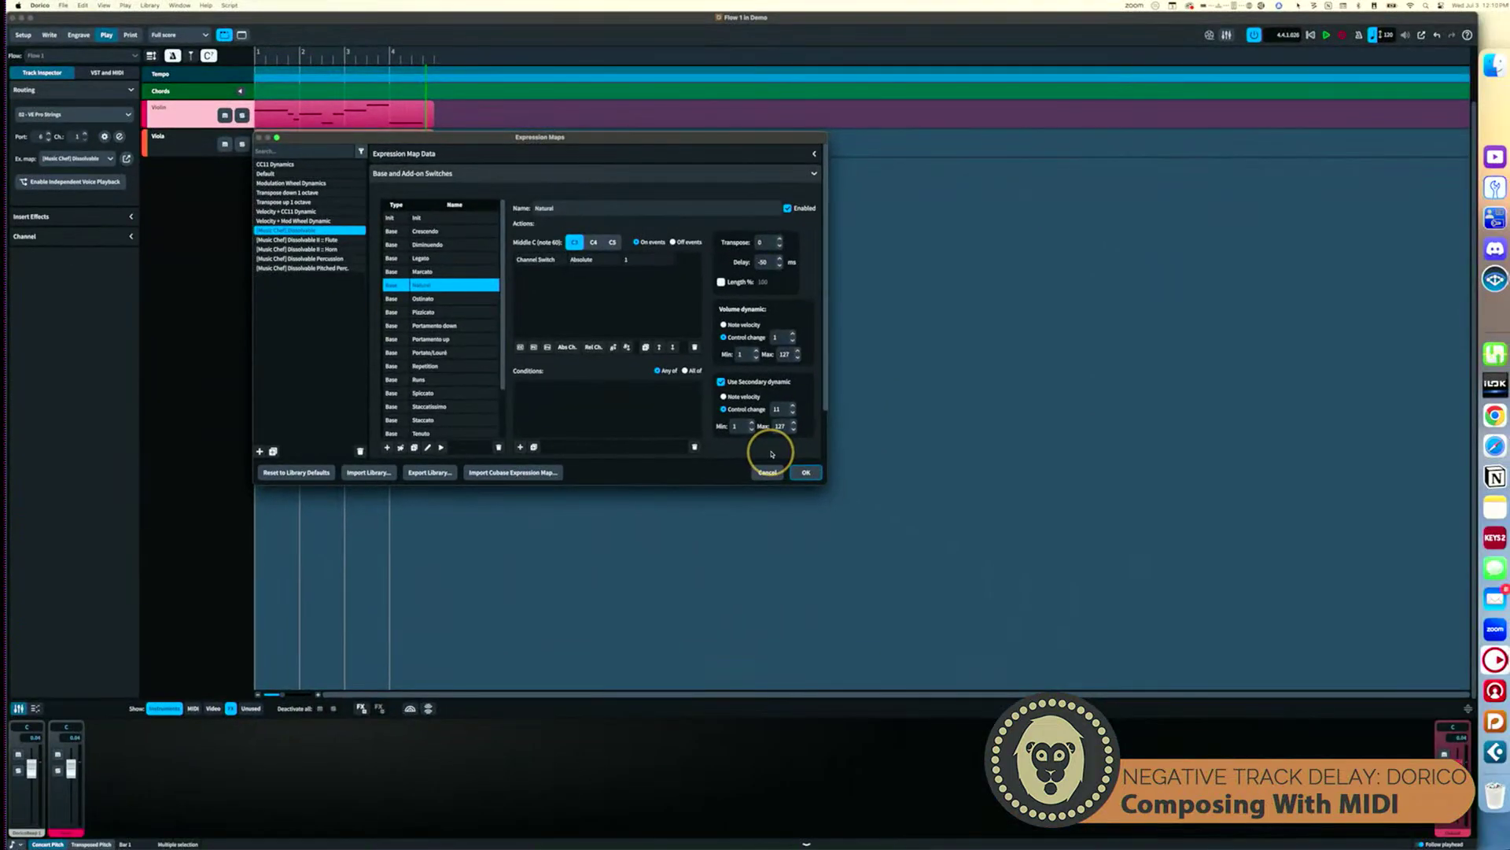
{"action": "left_click", "coordinate": [809, 472]}
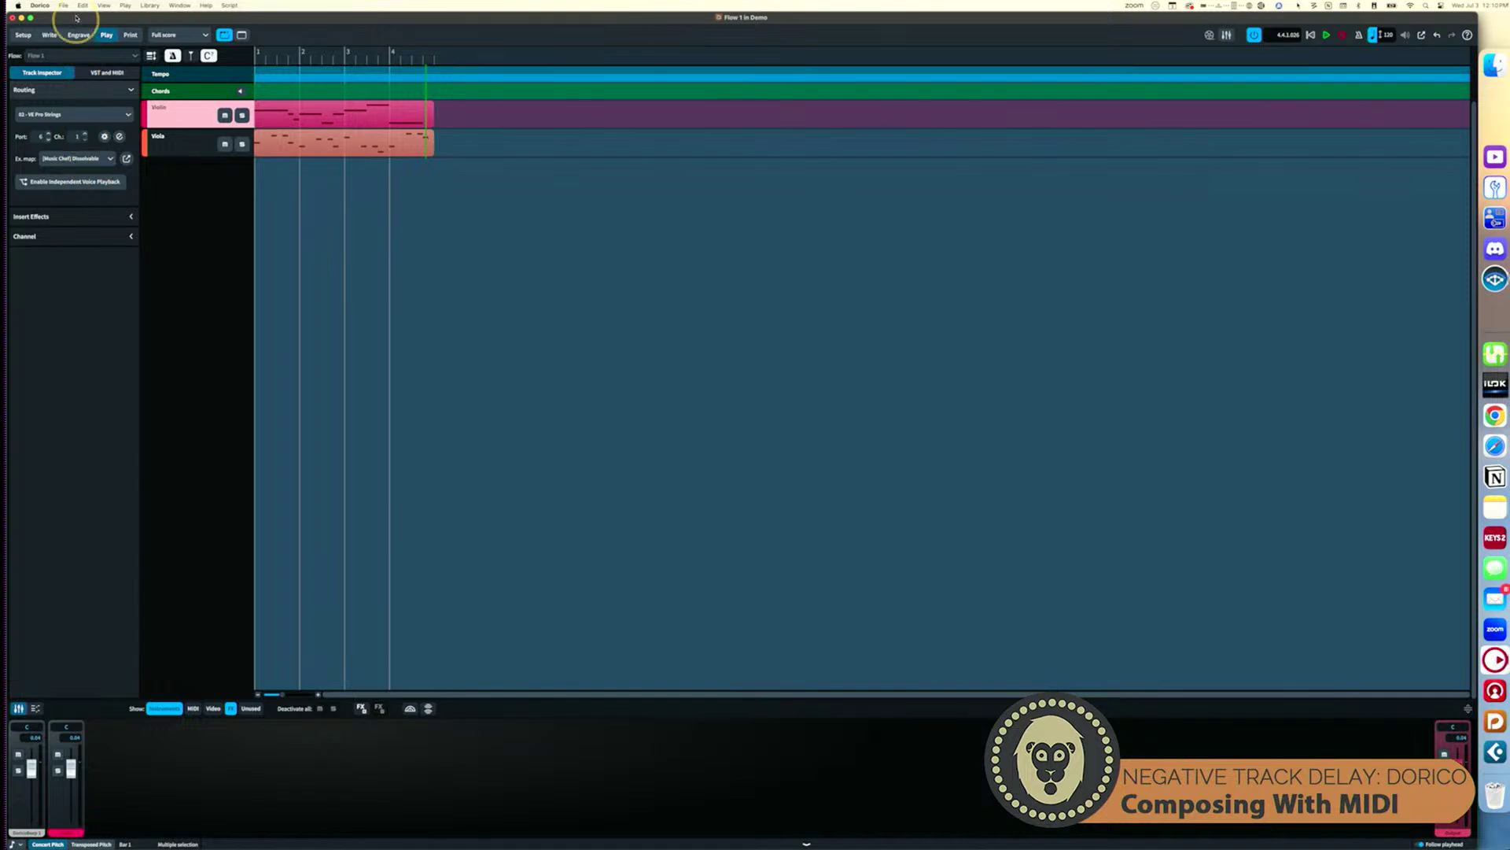
Step: Duplicate Flow 2 in Setup mode
{"action": "left_click", "coordinate": [64, 4]}
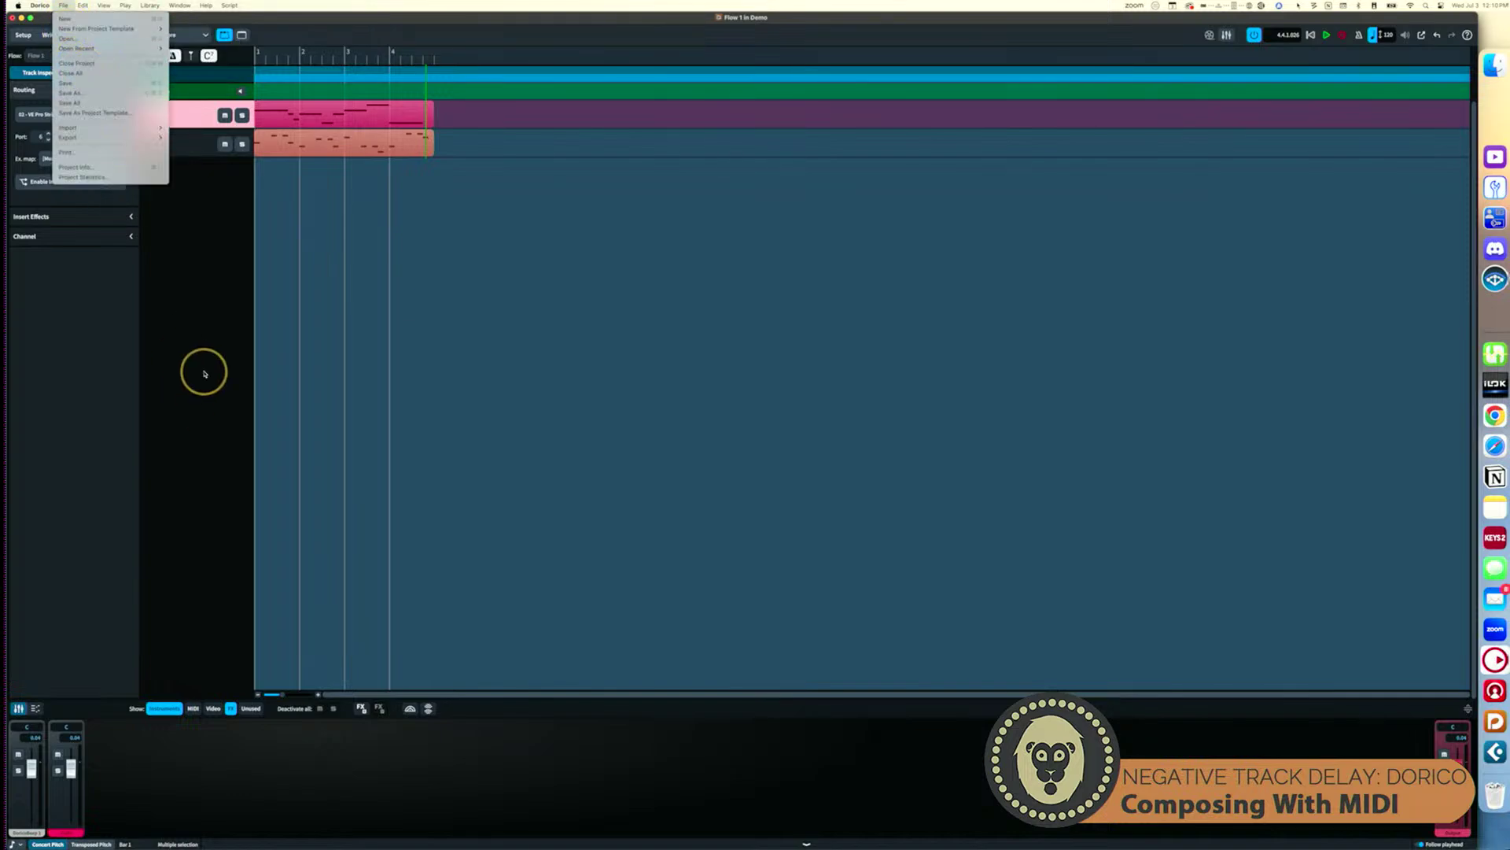
{"action": "key", "text": "Escape"}
{"action": "left_click", "coordinate": [23, 36]}
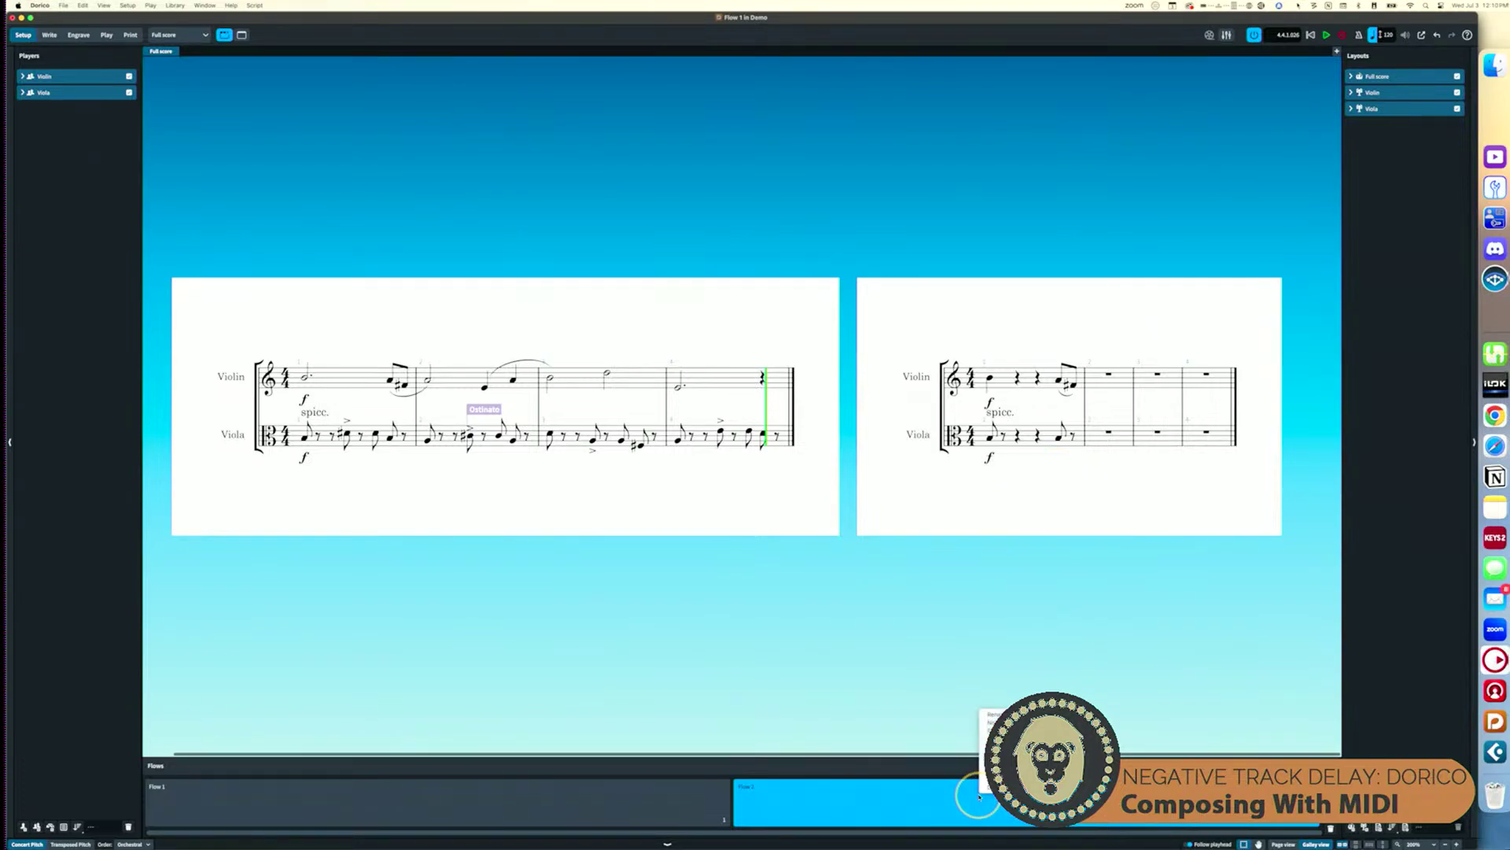
{"action": "left_click", "coordinate": [993, 731]}
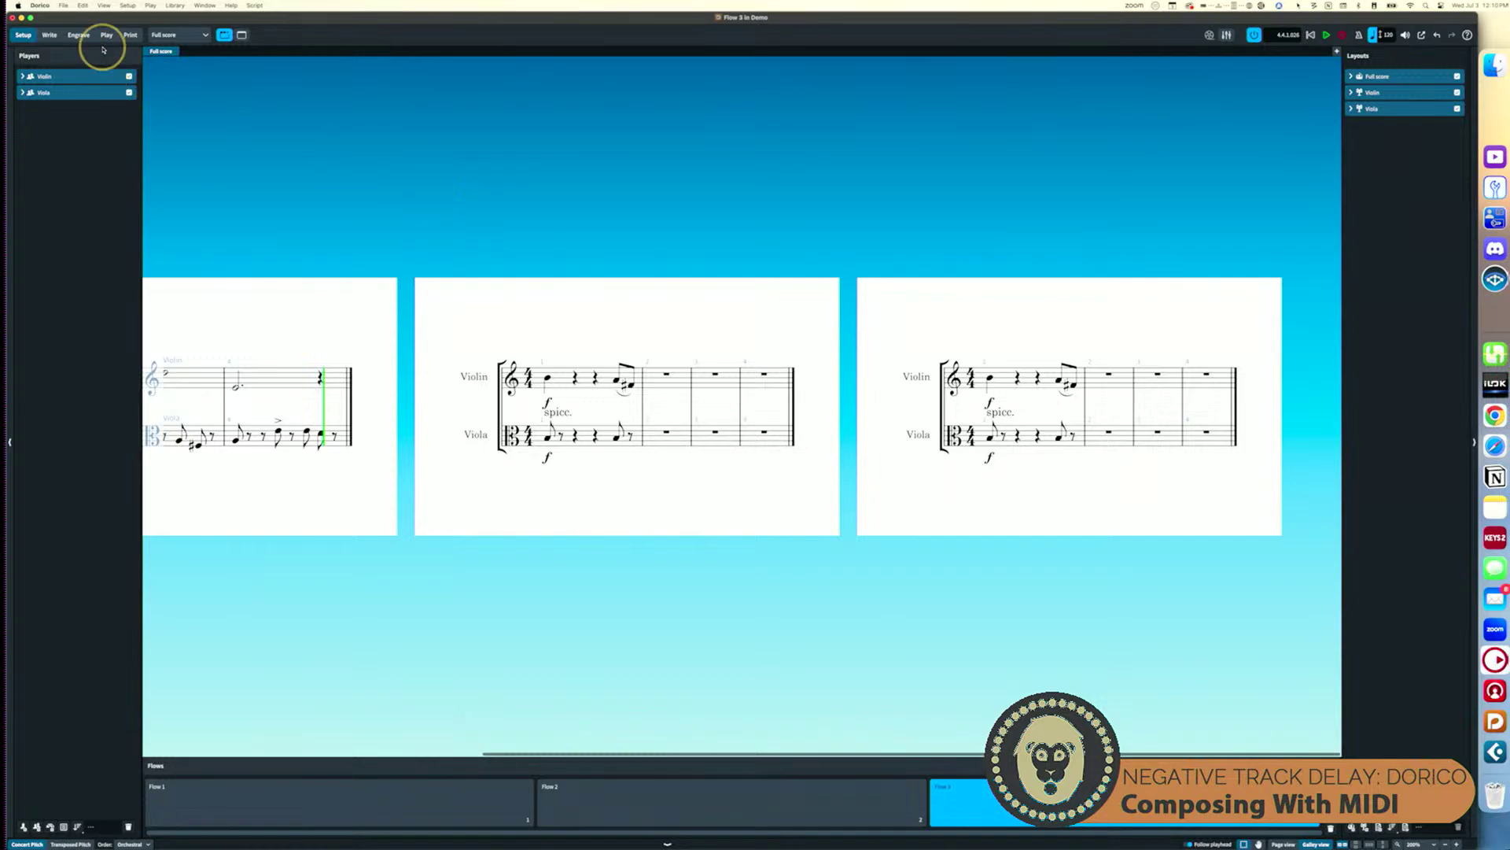
Step: Export the audio of Flow 3 as separate 24-bit WAV files for Violin and Viola
{"action": "left_click", "coordinate": [63, 5]}
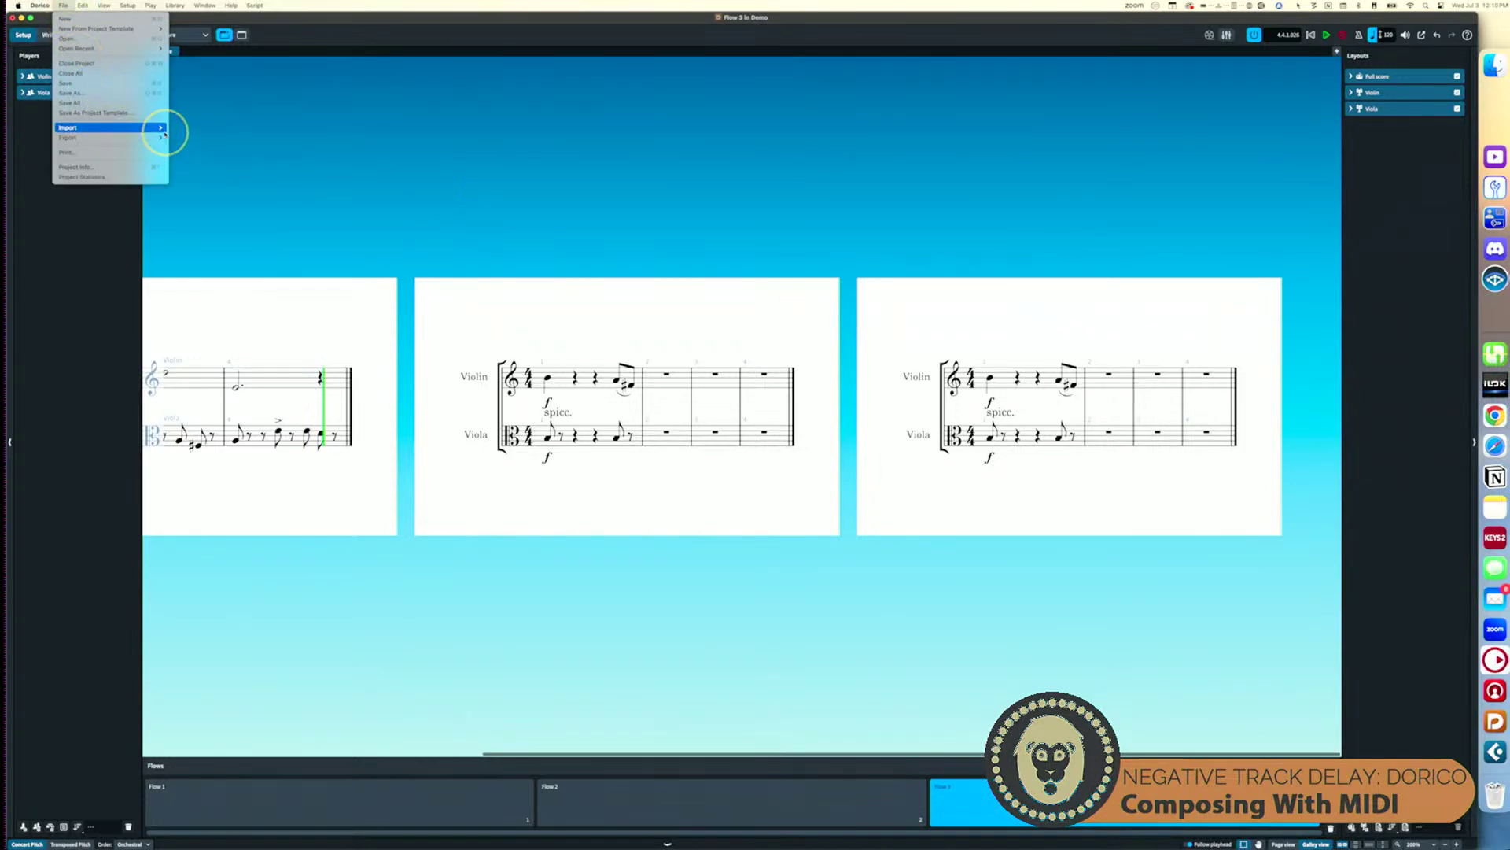
{"action": "left_click", "coordinate": [190, 148]}
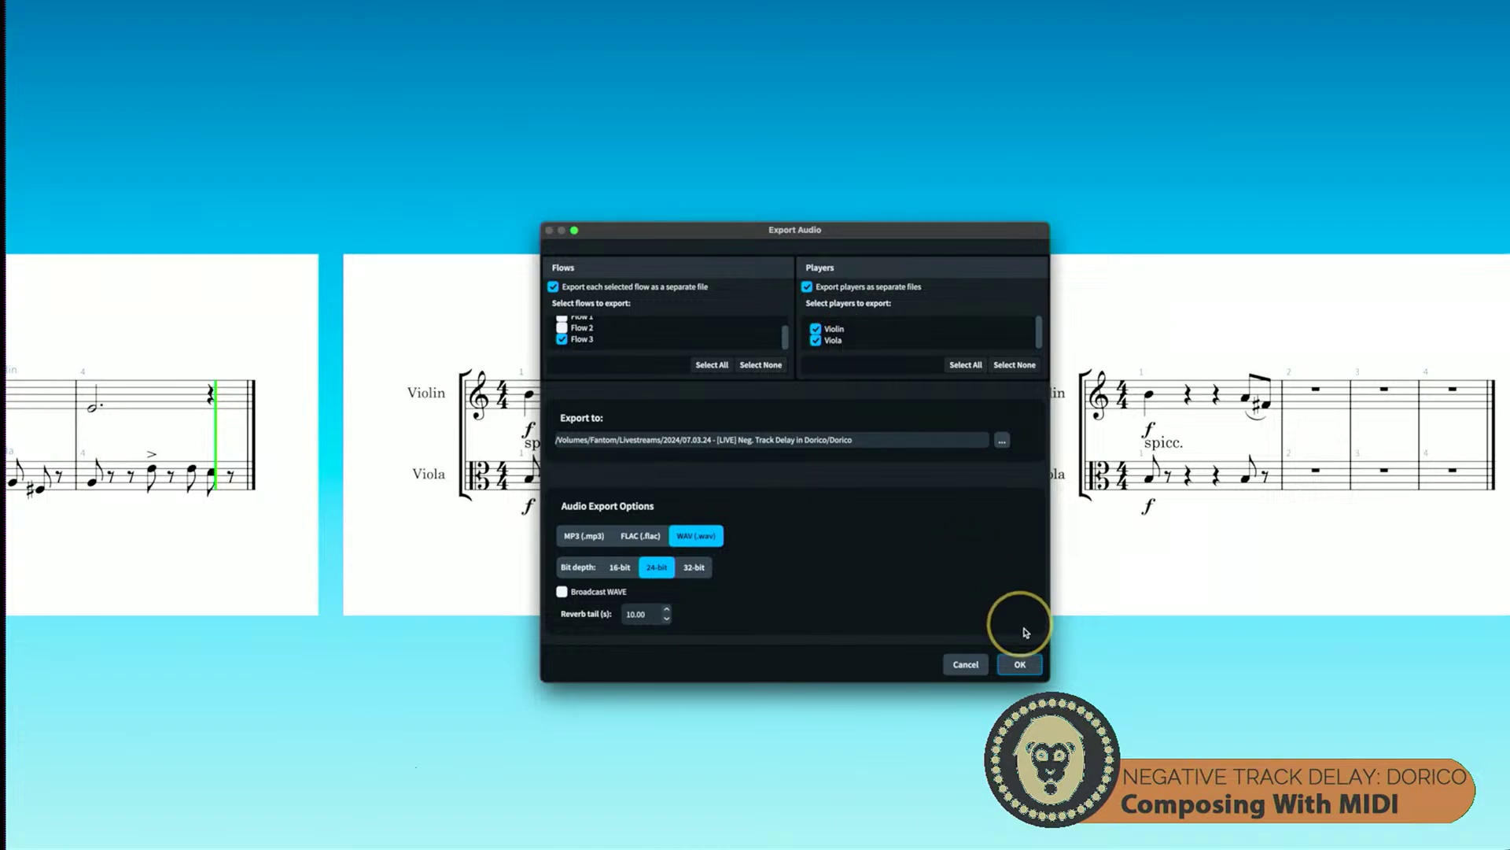
{"action": "left_click", "coordinate": [1019, 664]}
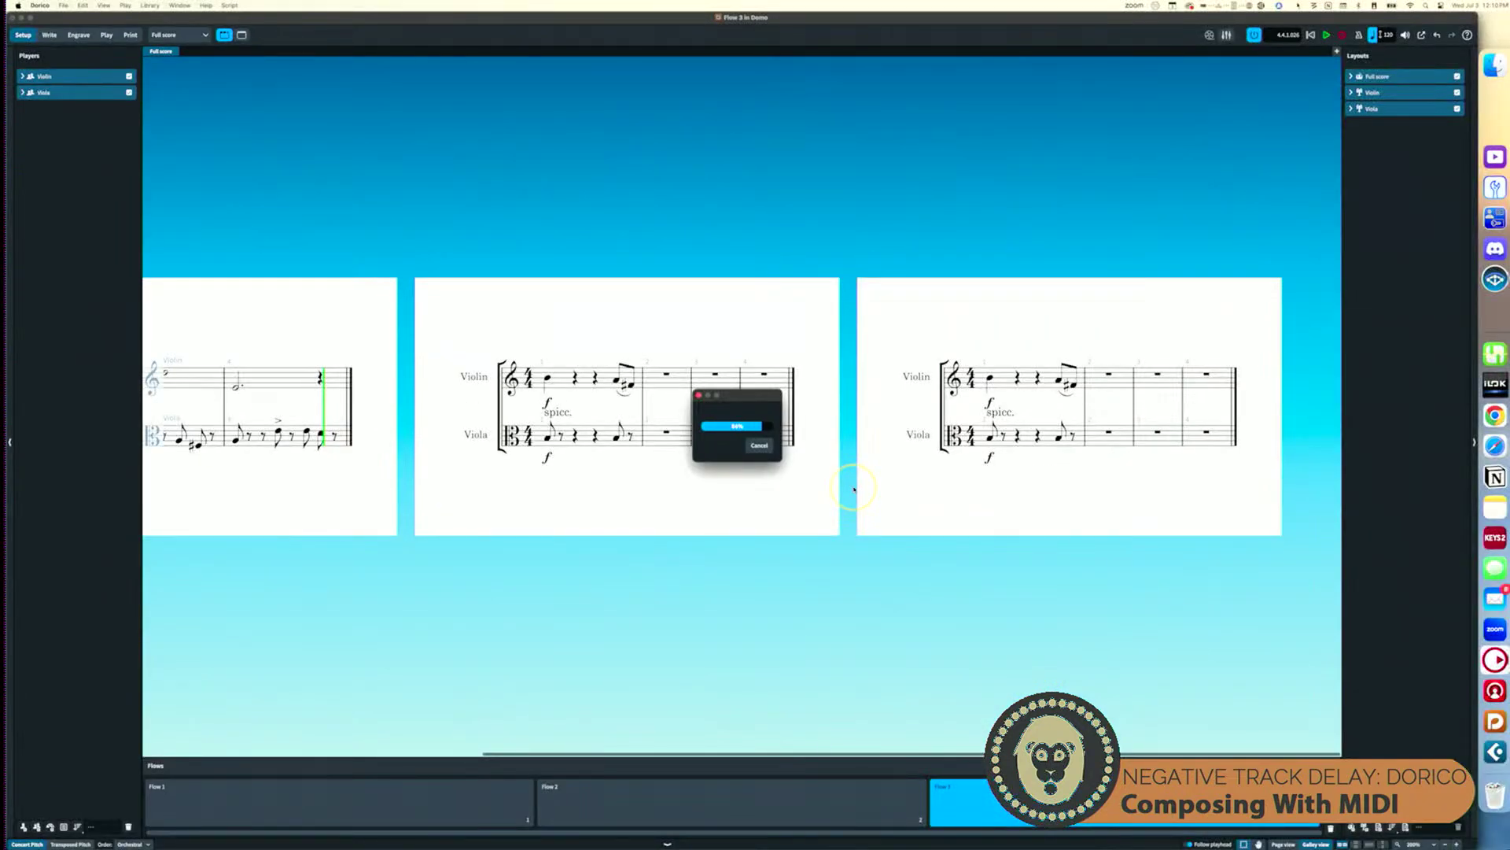
Step: Switch to Cubase and import "Demo - Flow 3 Violin.wav" from the 03 - Flow 3 folder without copying it to the project folder
{"action": "key", "text": "super+Tab"}
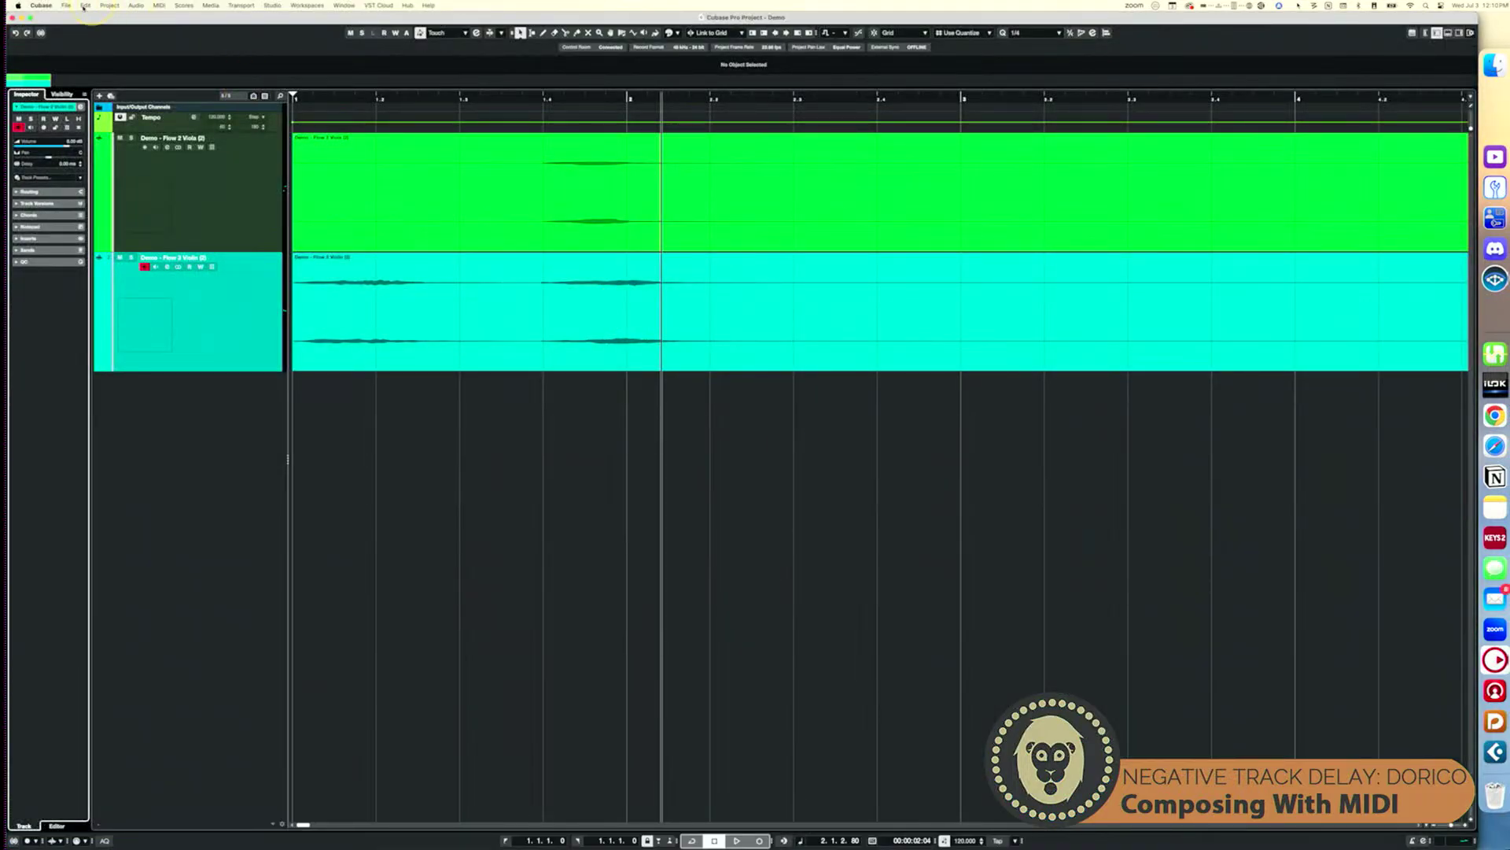
{"action": "left_click", "coordinate": [65, 6]}
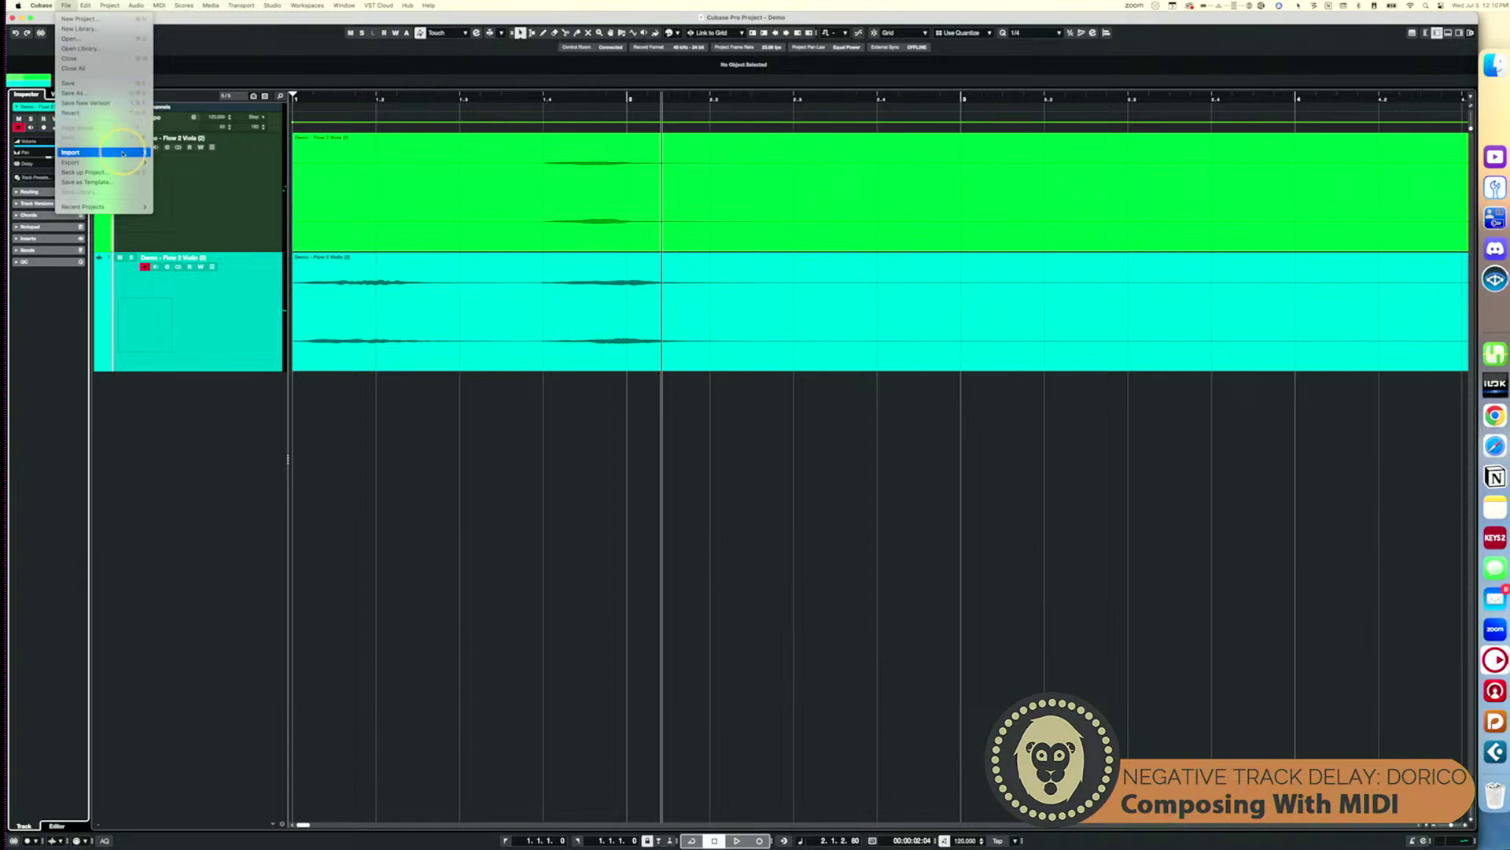
{"action": "mouse_move", "coordinate": [122, 152]}
{"action": "left_click", "coordinate": [169, 153]}
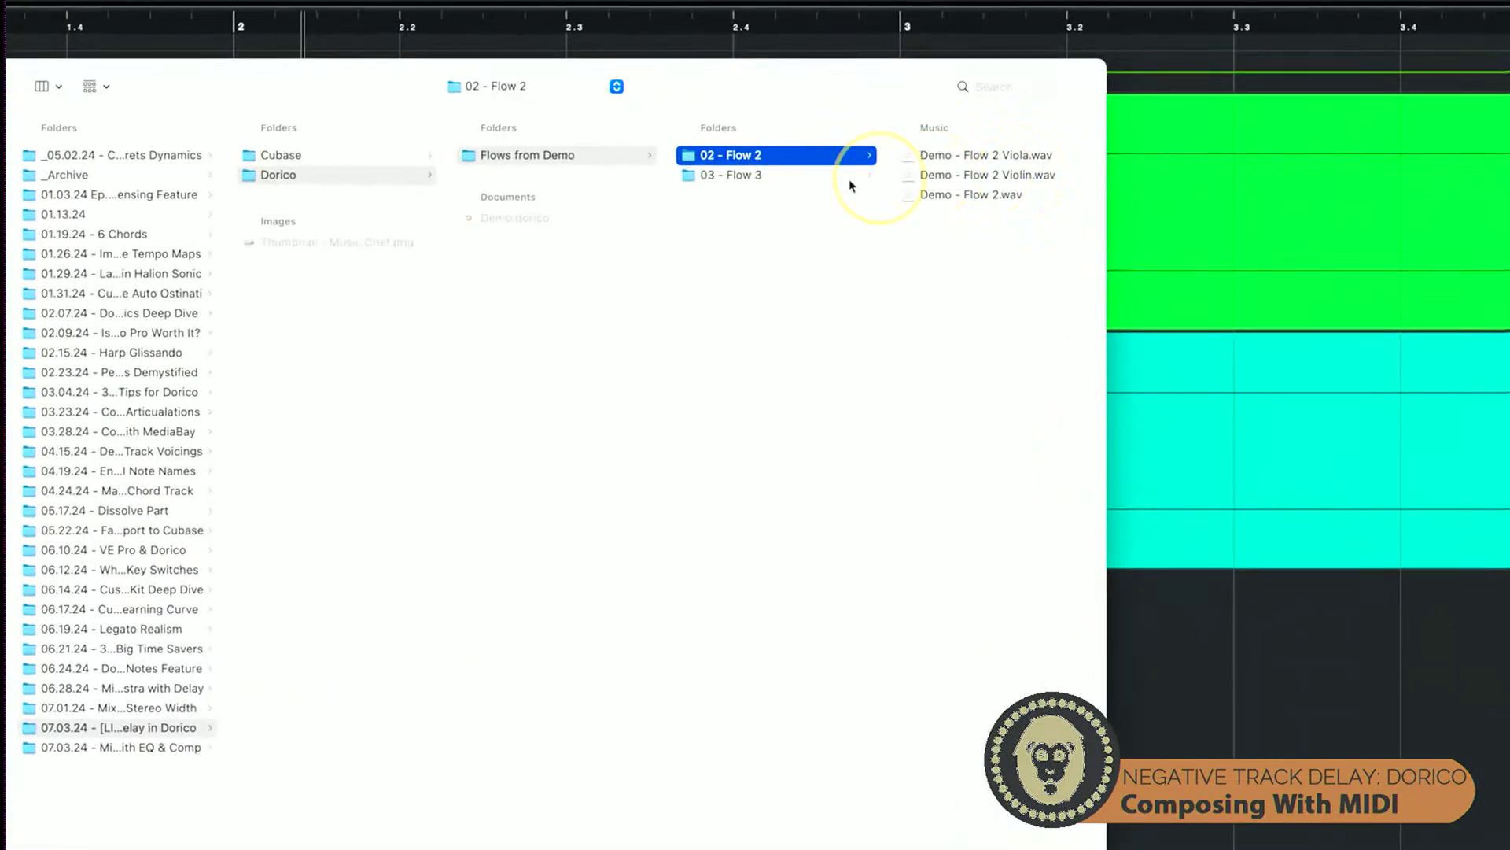
{"action": "left_click", "coordinate": [769, 185]}
{"action": "left_click_drag", "start_coordinate": [1027, 190], "coordinate": [984, 148]}
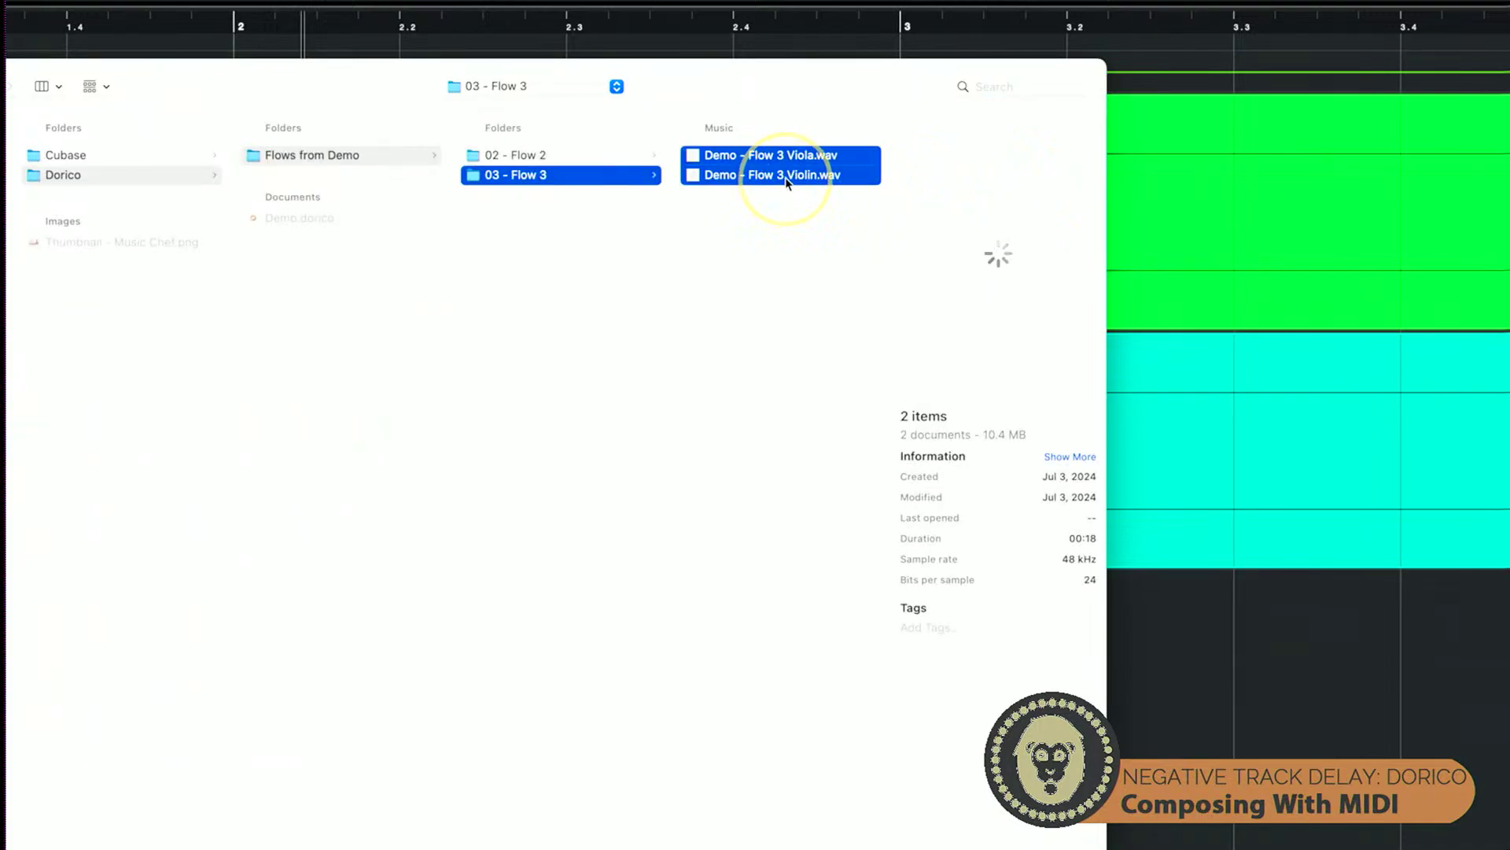
{"action": "left_click", "coordinate": [776, 184]}
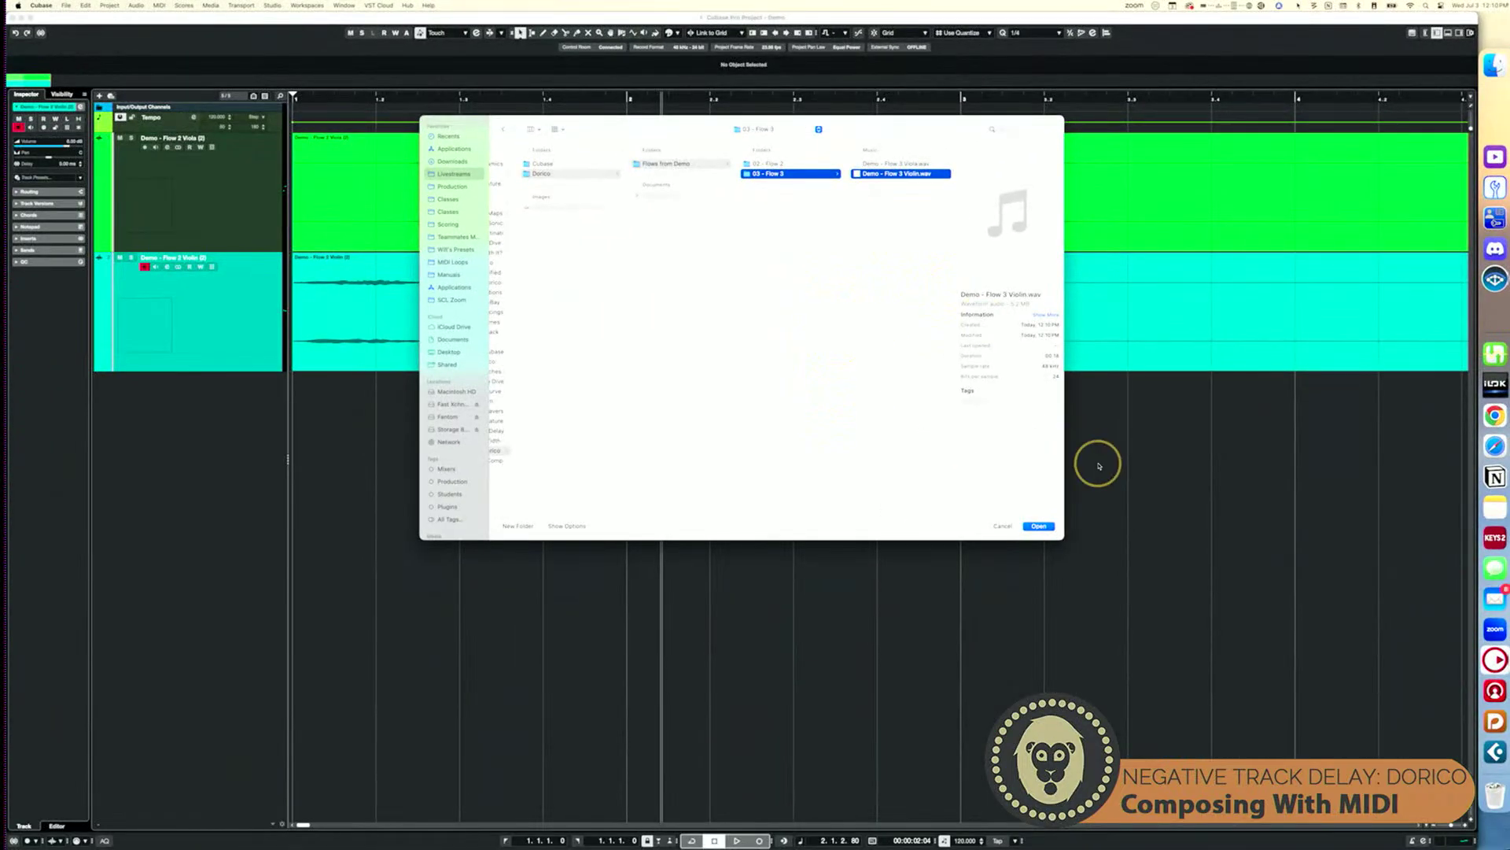
{"action": "left_click", "coordinate": [1038, 526]}
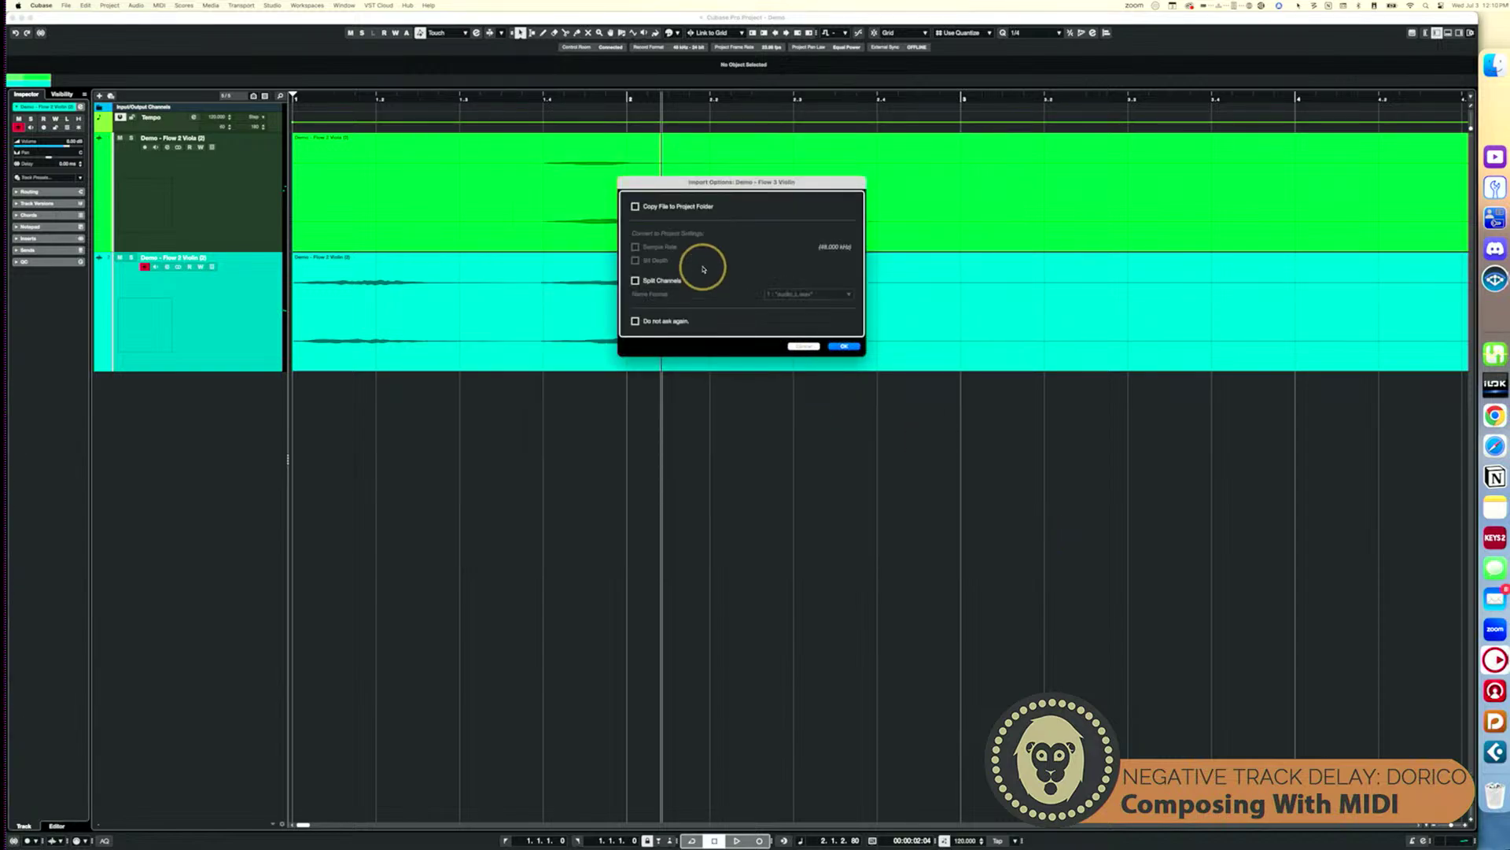
{"action": "left_click", "coordinate": [843, 347]}
{"action": "left_click_drag", "start_coordinate": [828, 319], "coordinate": [460, 432]}
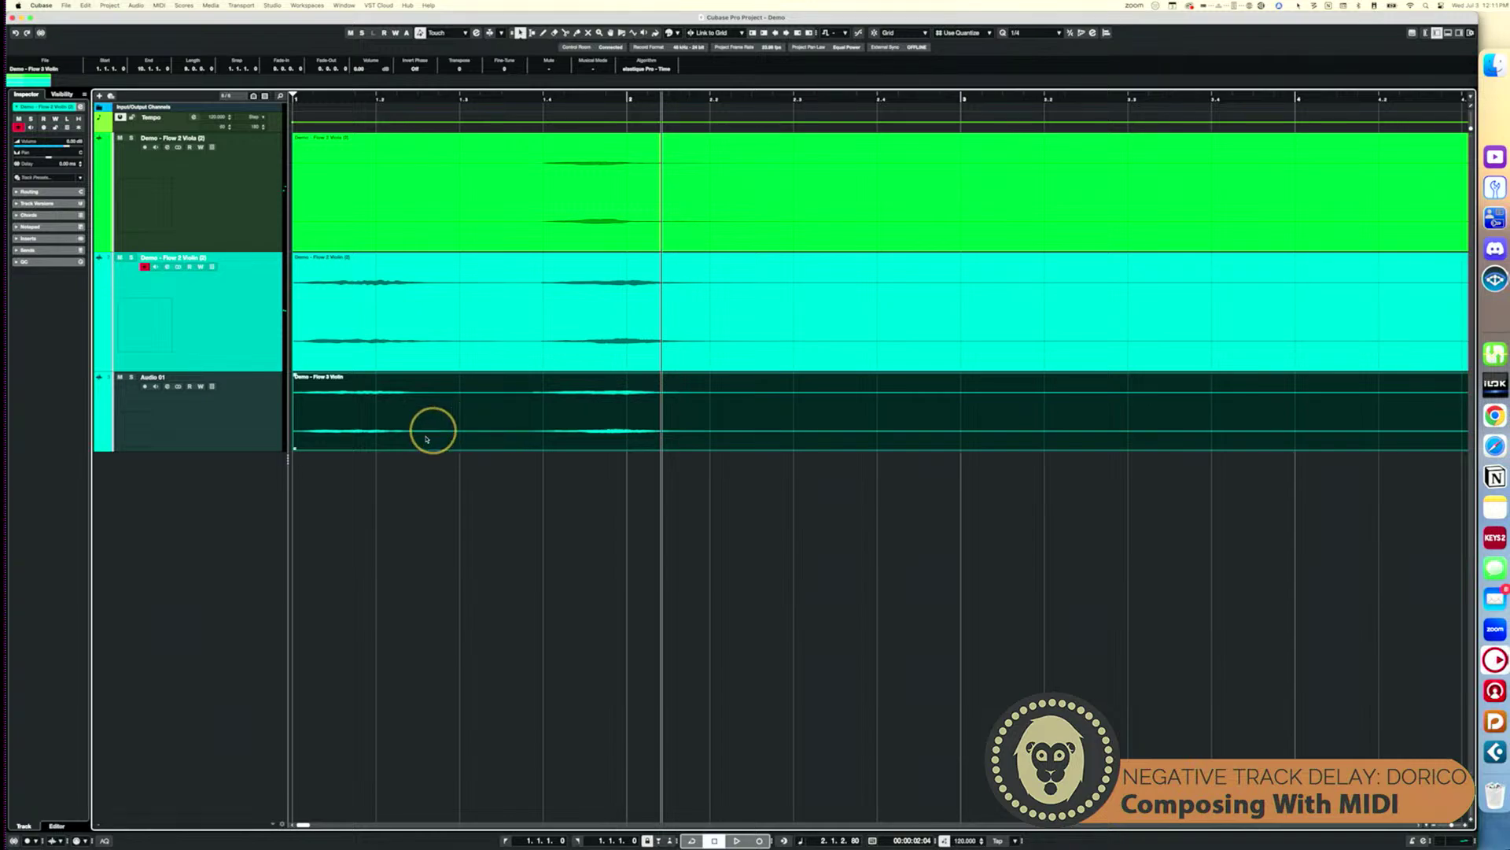
Step: Enlarge the Flow 2 violin track and the imported Flow 3 violin track to equal heights for waveform comparison
{"action": "left_click", "coordinate": [254, 405]}
{"action": "left_click_drag", "start_coordinate": [254, 451], "coordinate": [274, 610]}
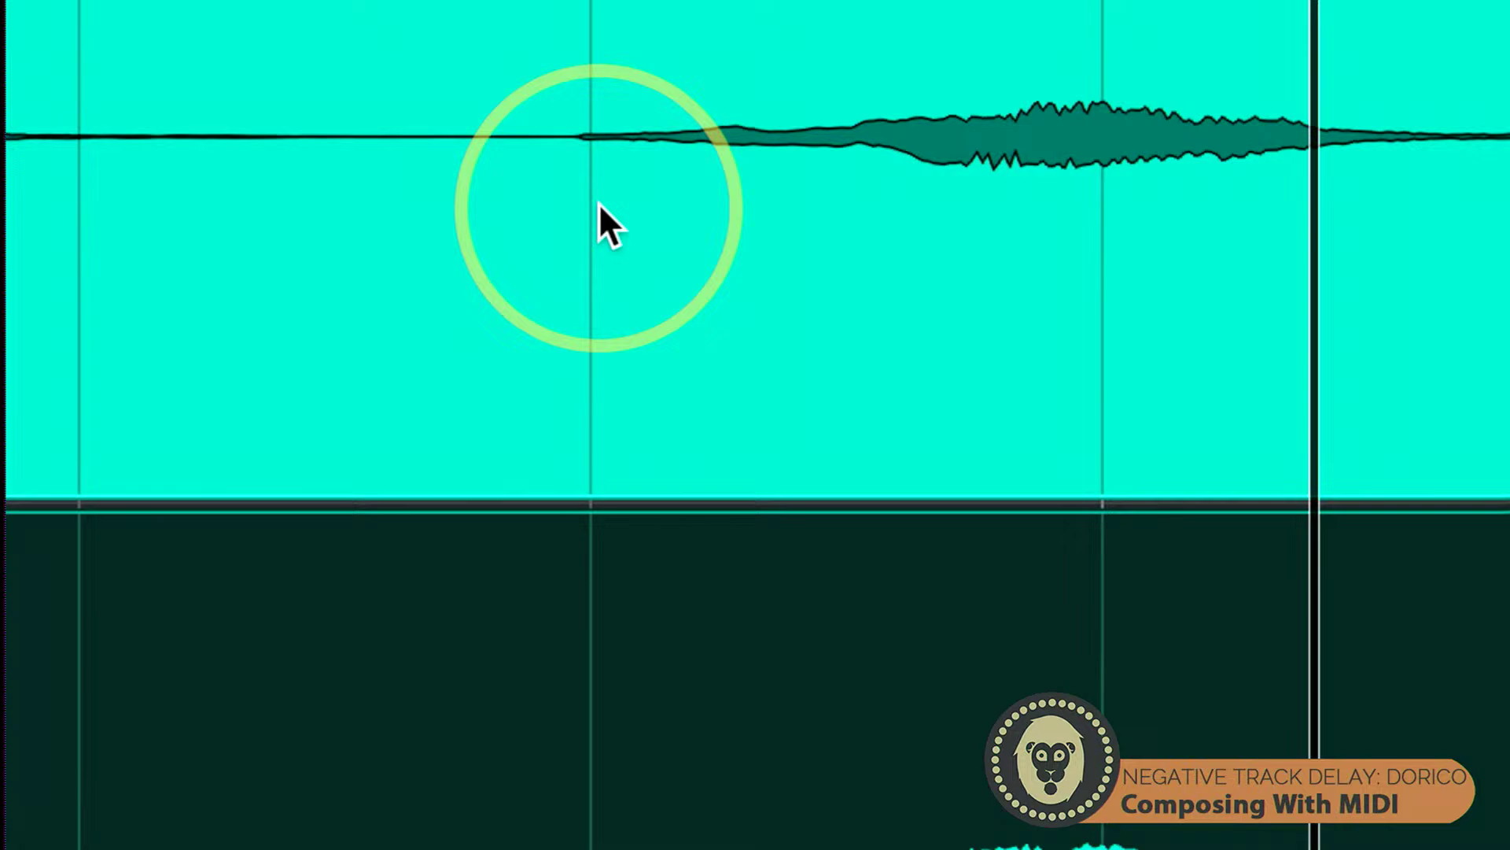
{"action": "left_click", "coordinate": [591, 149]}
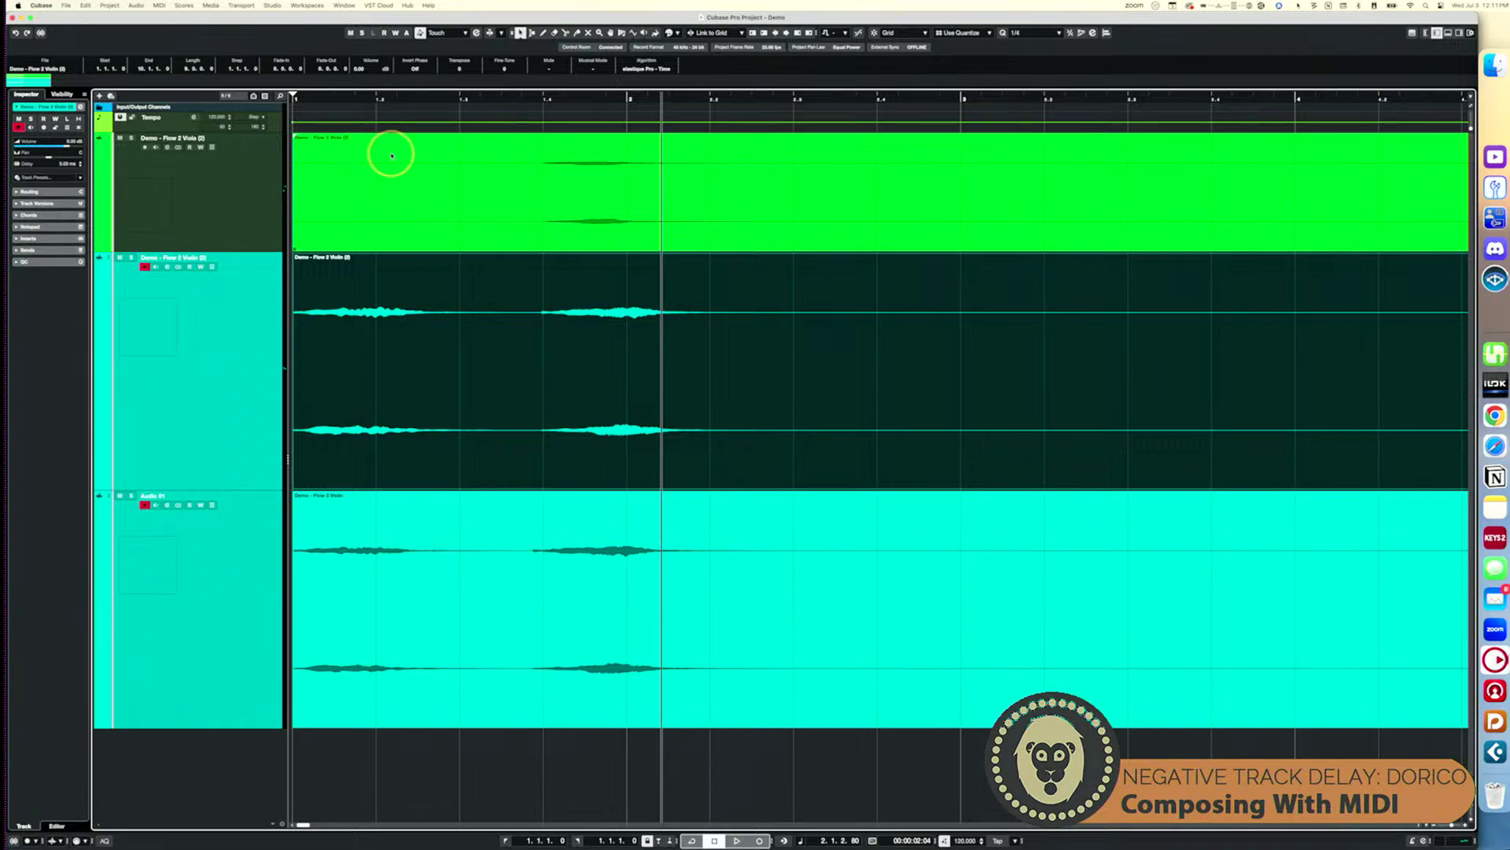
Step: Place the project cursor just before beat 4 of bar 1 and range-select the Flow 2 violin's lead-in to that beat
{"action": "key", "text": "2"}
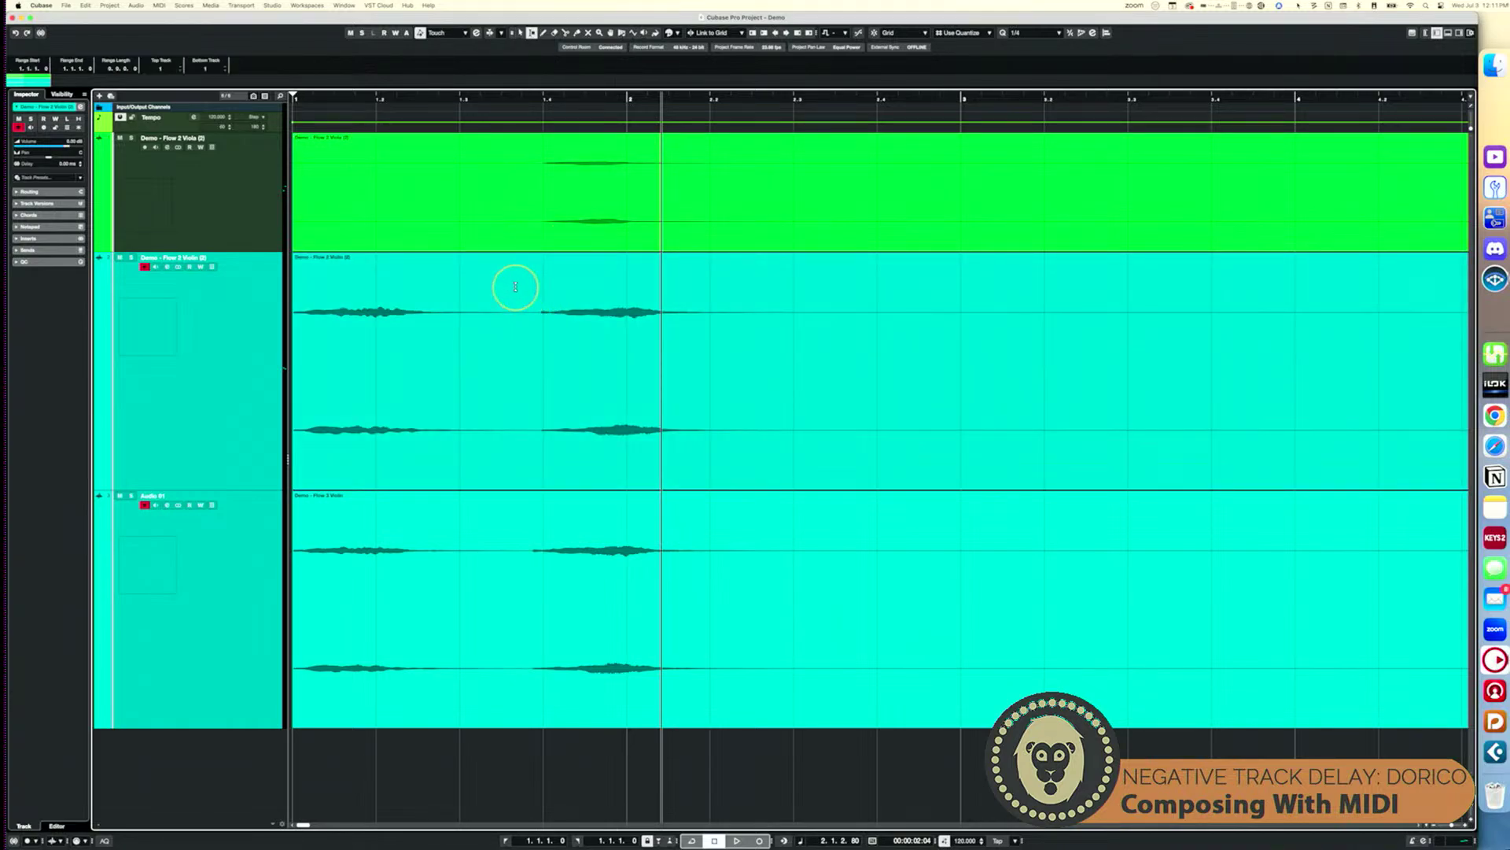
{"action": "left_click", "coordinate": [540, 99]}
{"action": "key", "text": "h"}
{"action": "key", "text": "h"}
{"action": "key", "text": "h"}
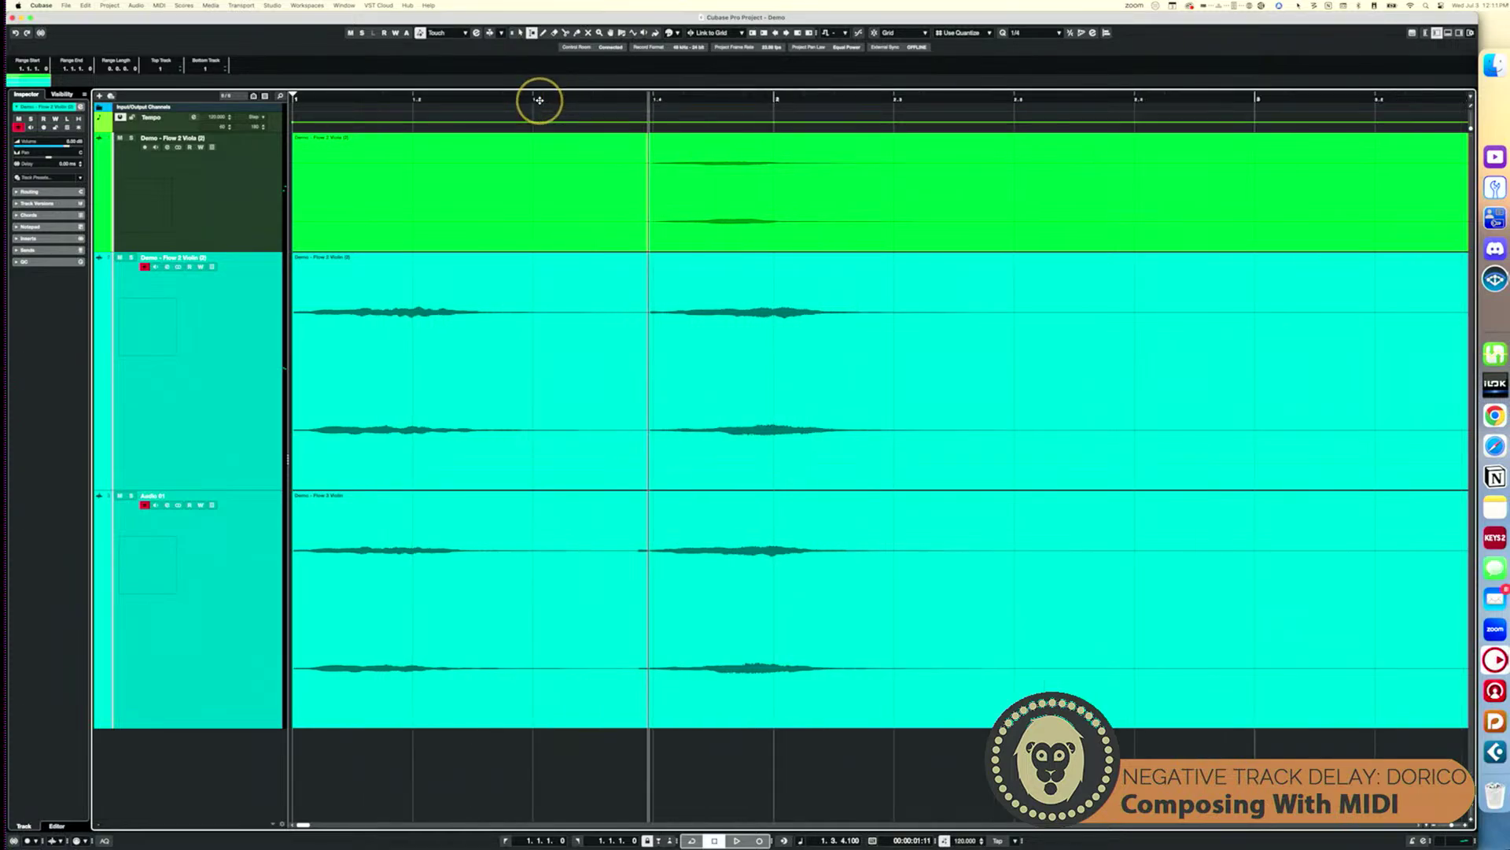
{"action": "key", "text": "h"}
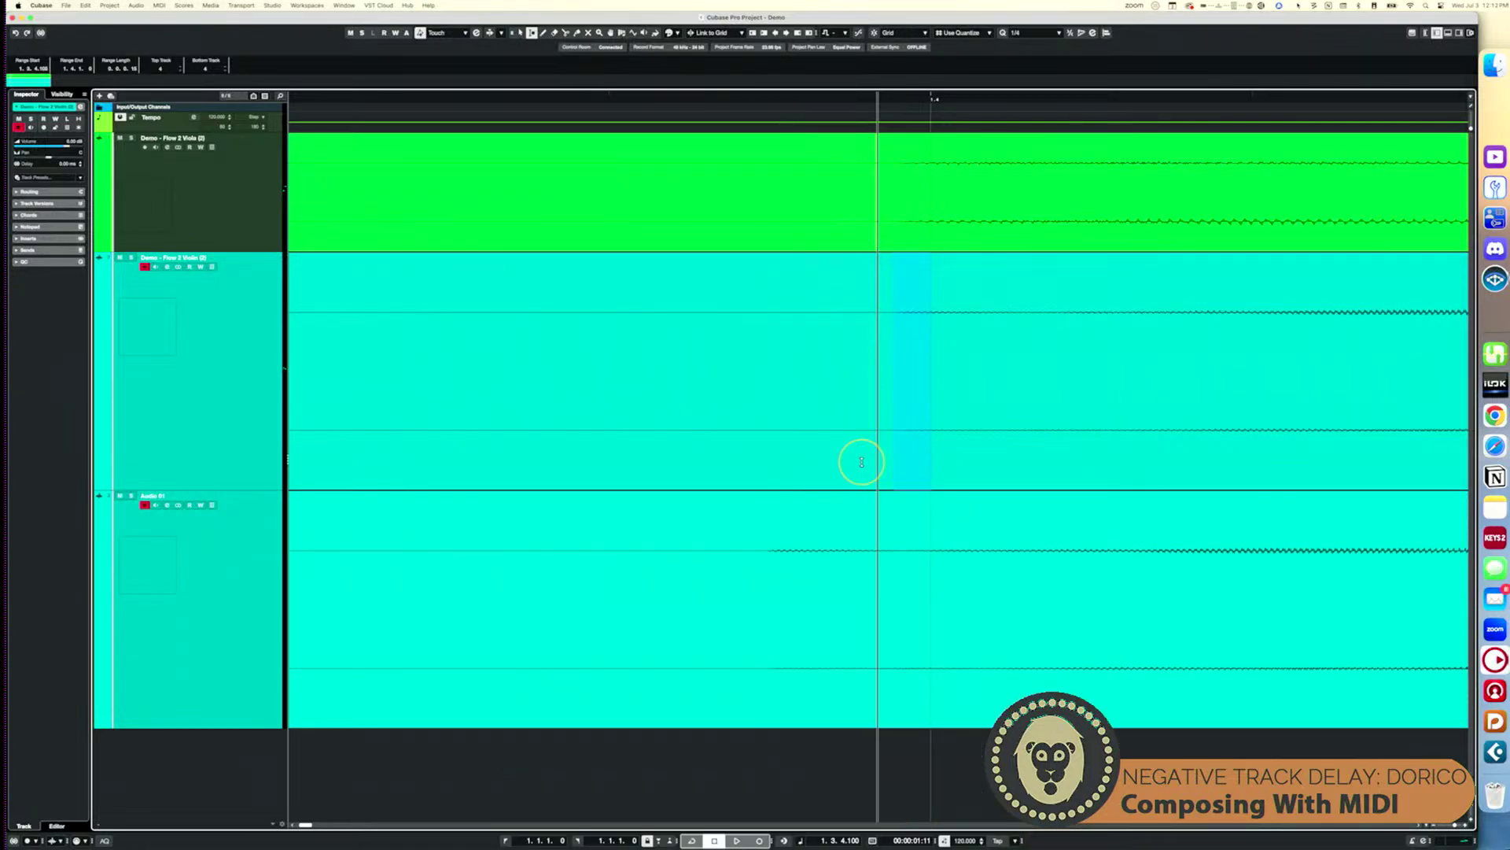
Step: Measure the stretch from the note onset to beat 4 on the imported Flow 3 violin track with a range selection
{"action": "left_click", "coordinate": [869, 539]}
{"action": "key", "text": "1"}
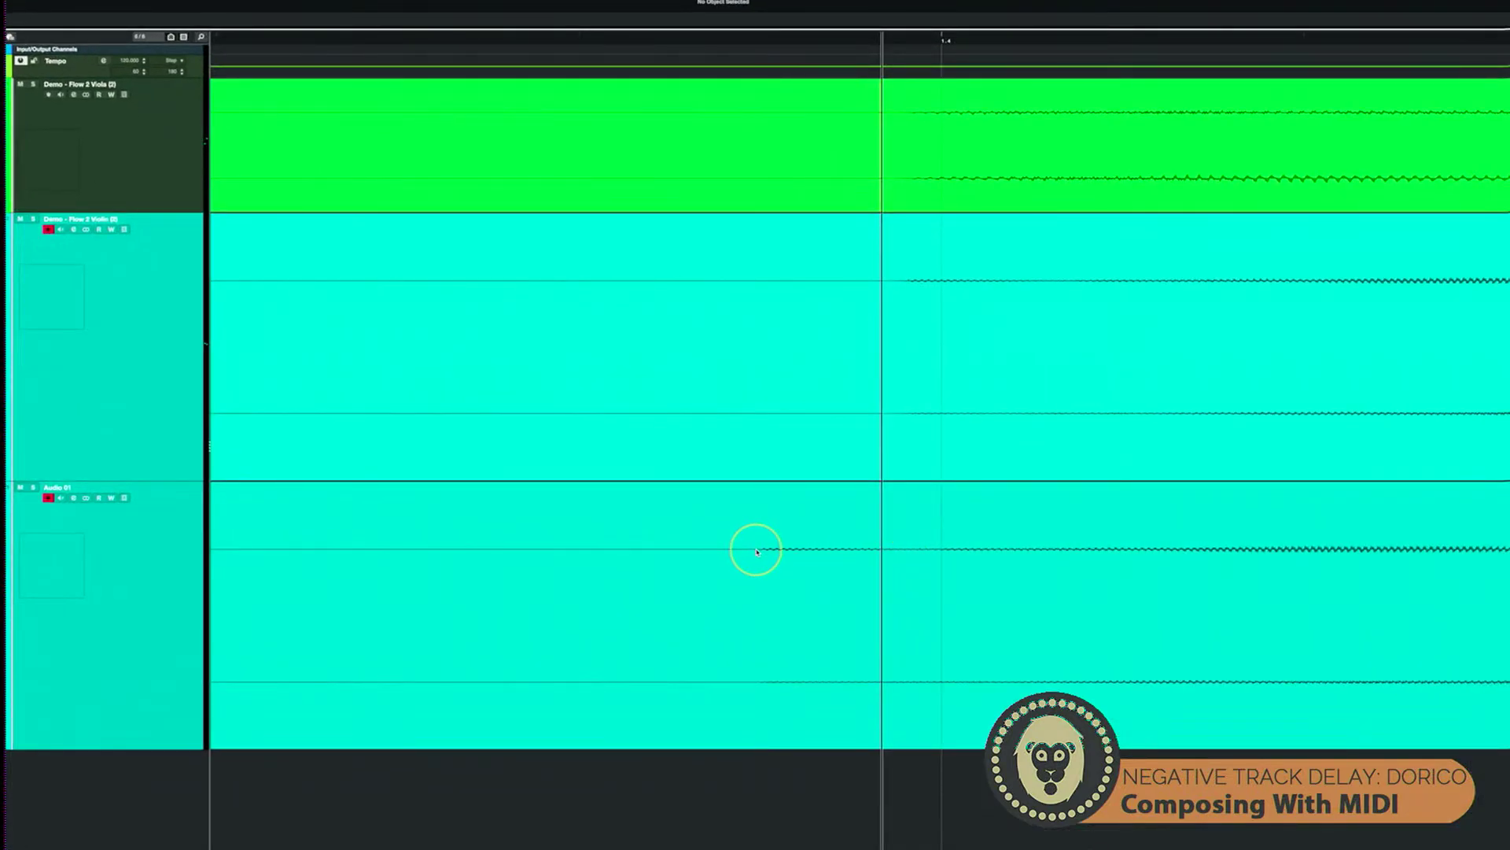
{"action": "left_click", "coordinate": [757, 550]}
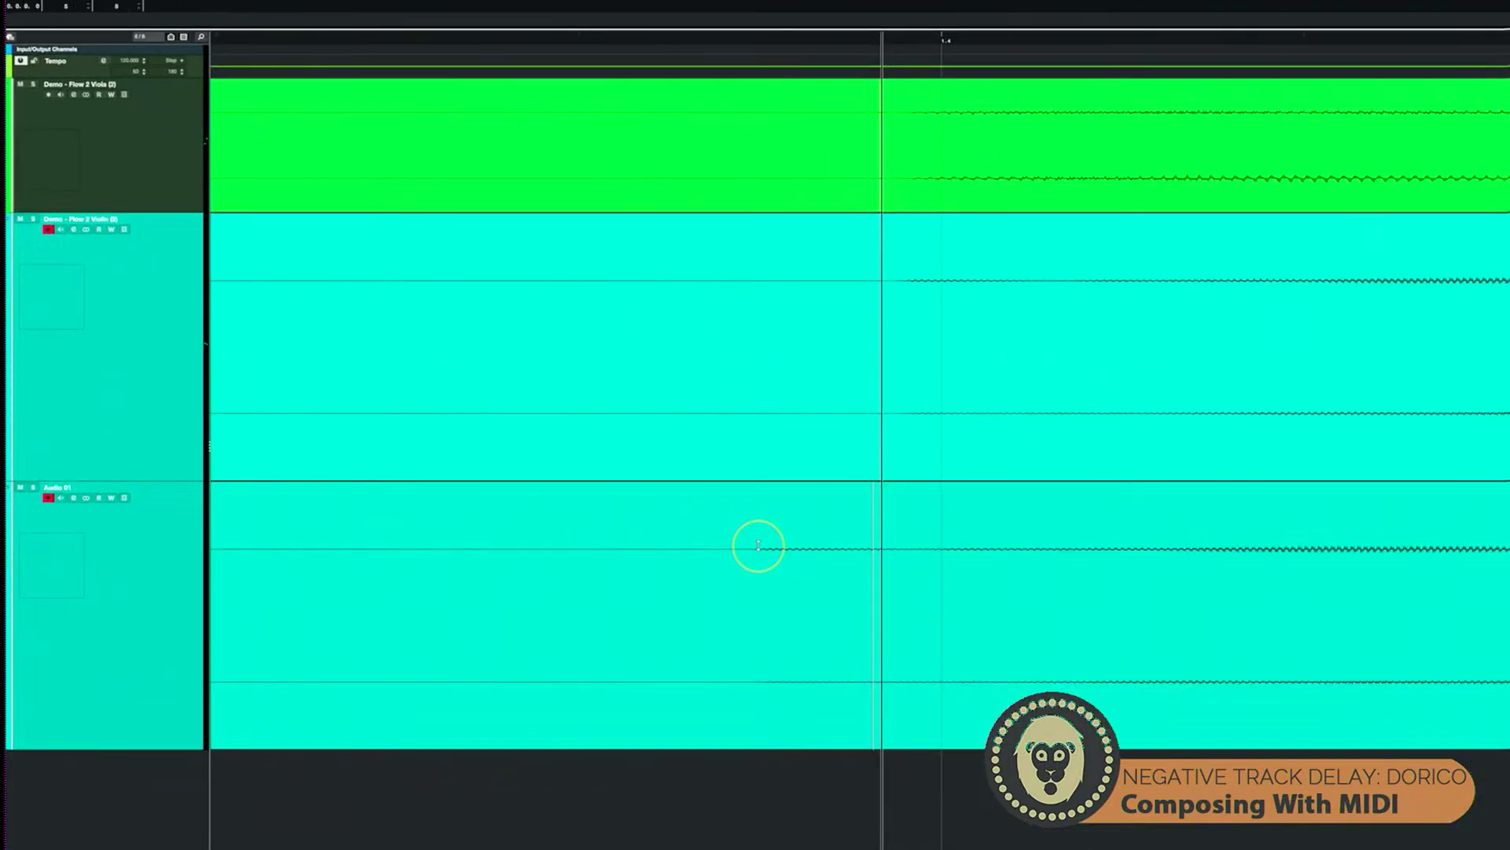
{"action": "left_click_drag", "start_coordinate": [757, 547], "coordinate": [941, 555]}
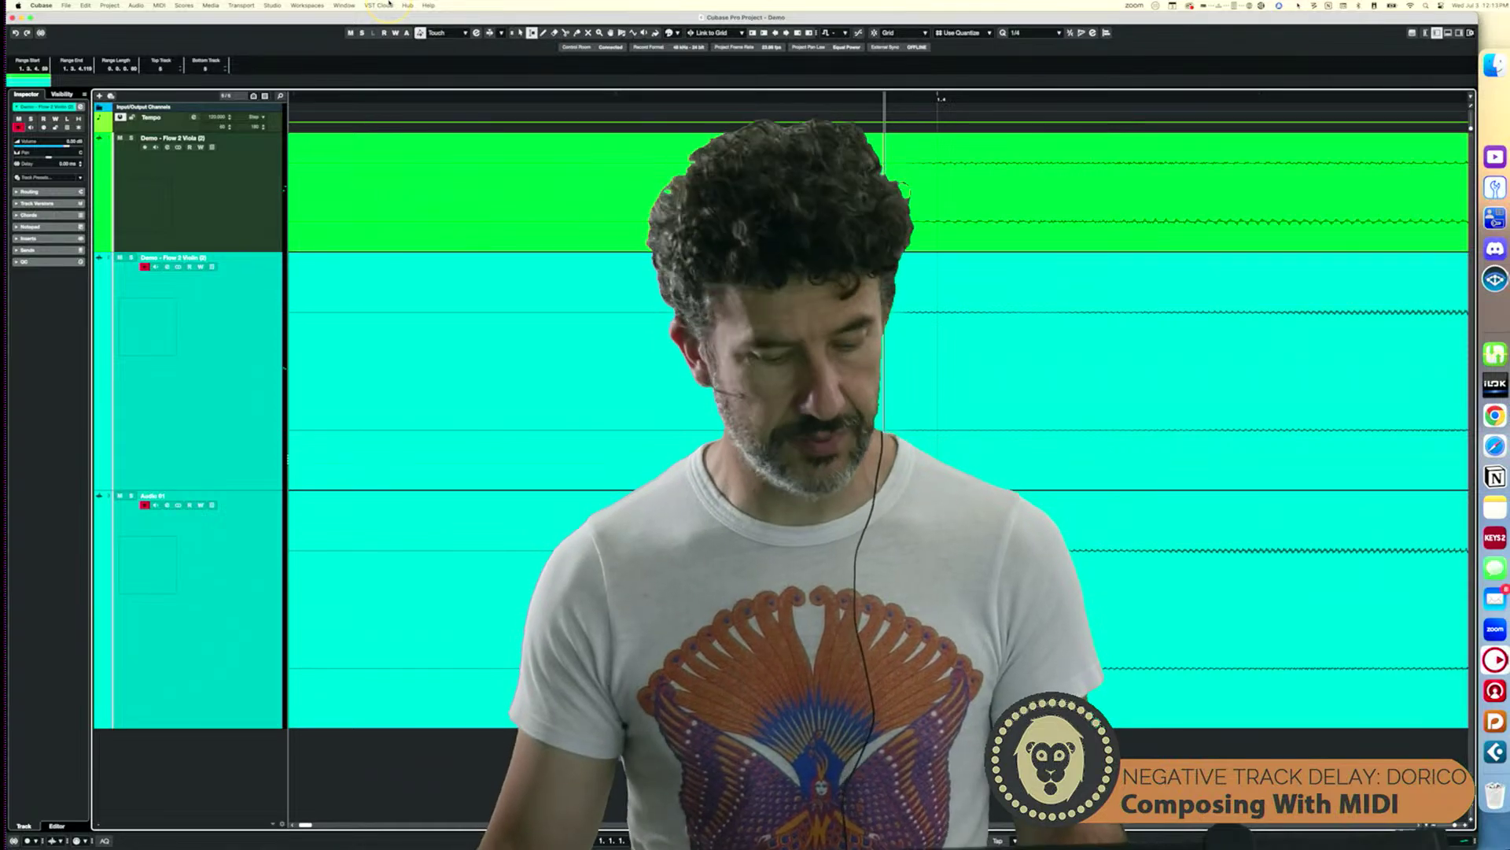
Step: Switch to Dorico, reopen the violin's expression map in Play mode and check the delays of Portato/Louré, Runs, Spiccato and Staccatissimo
{"action": "key", "text": "super+Tab"}
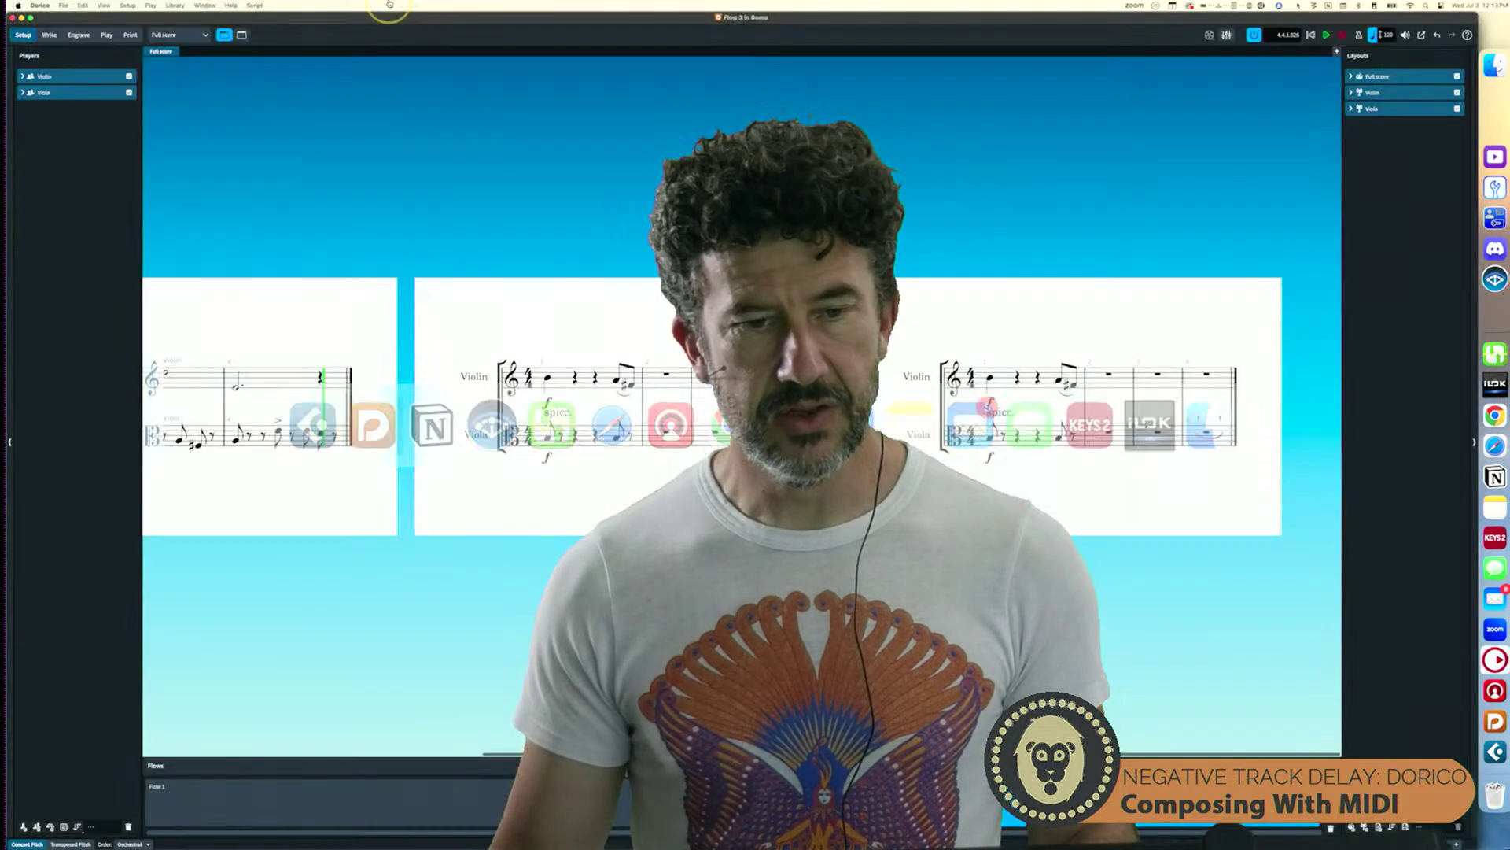
{"action": "left_click", "coordinate": [108, 36]}
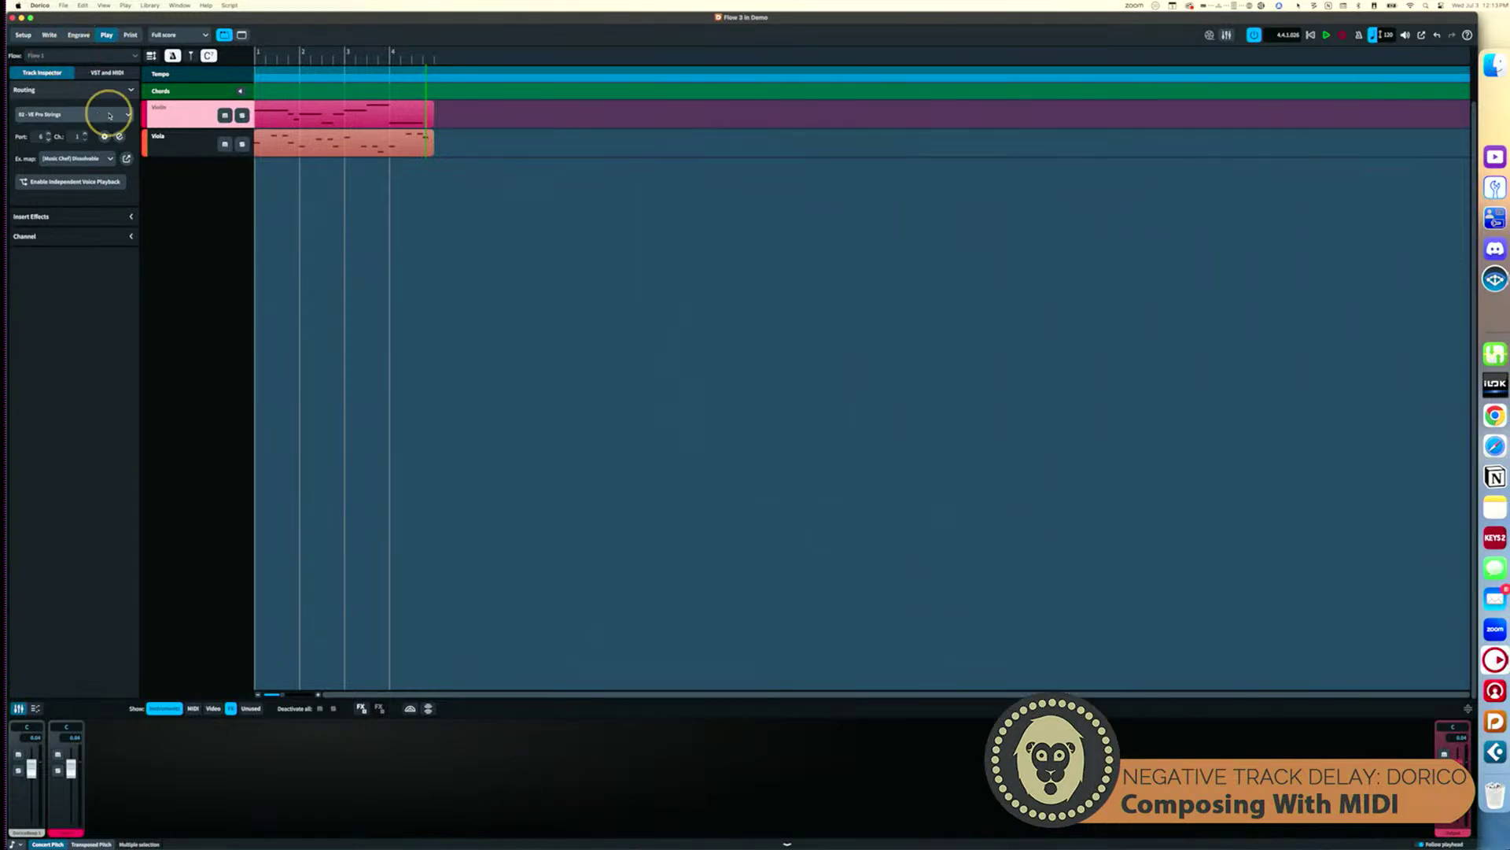
{"action": "left_click", "coordinate": [126, 159]}
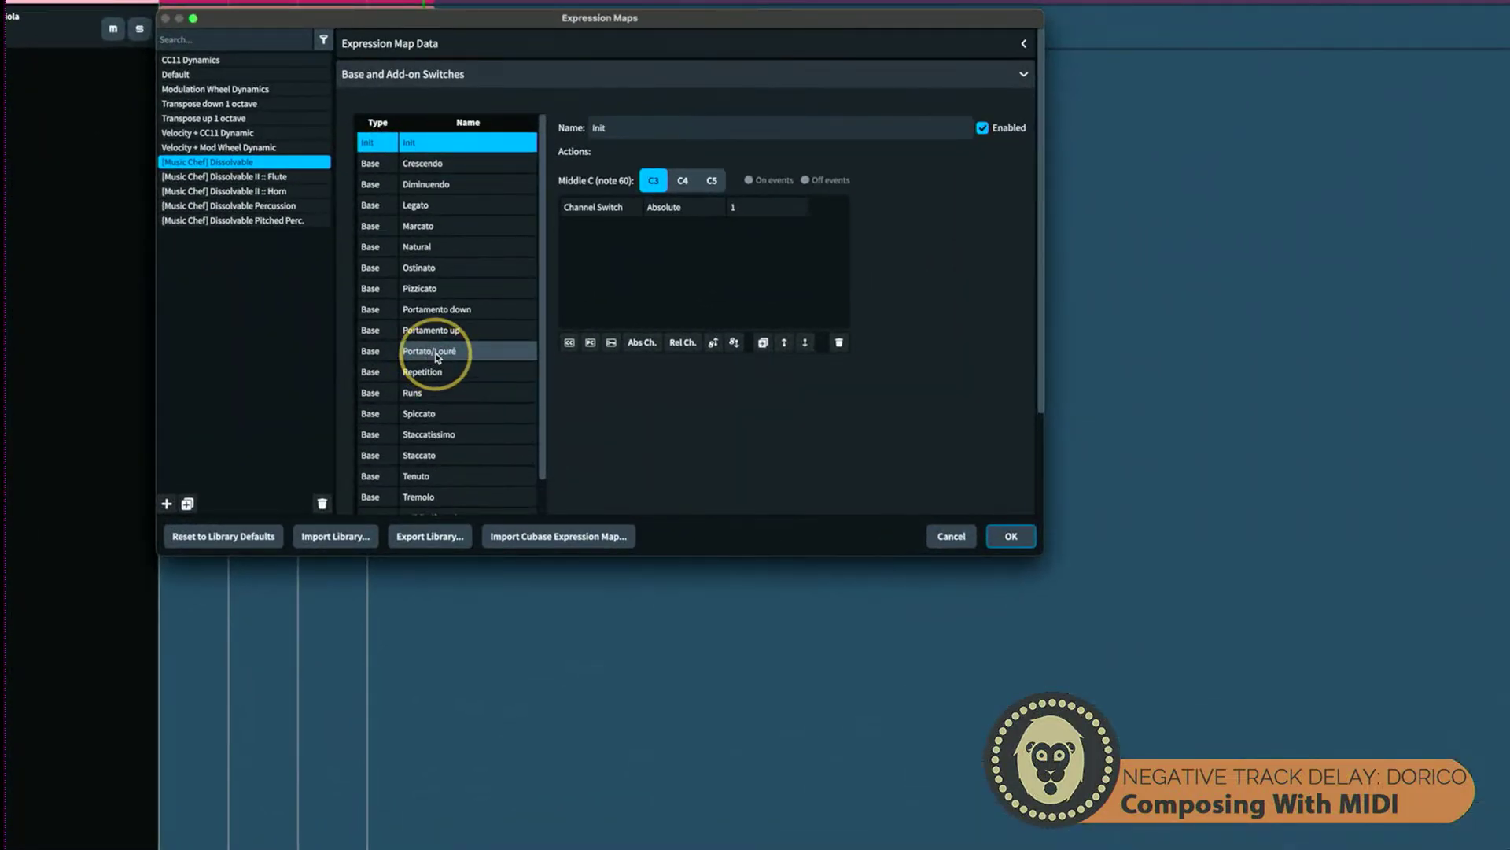
{"action": "left_click", "coordinate": [437, 358]}
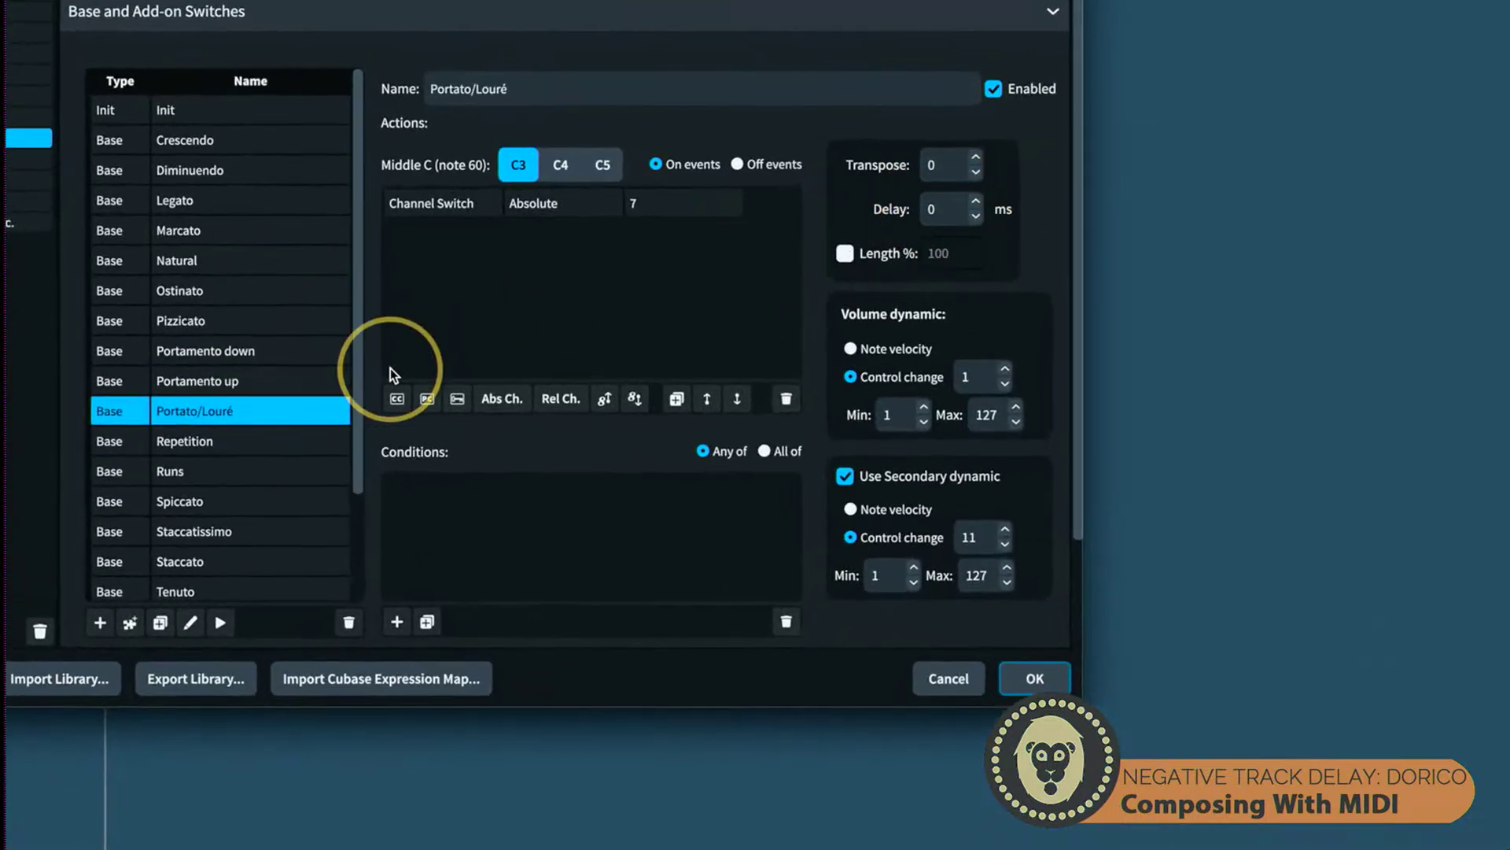
{"action": "left_click", "coordinate": [193, 466]}
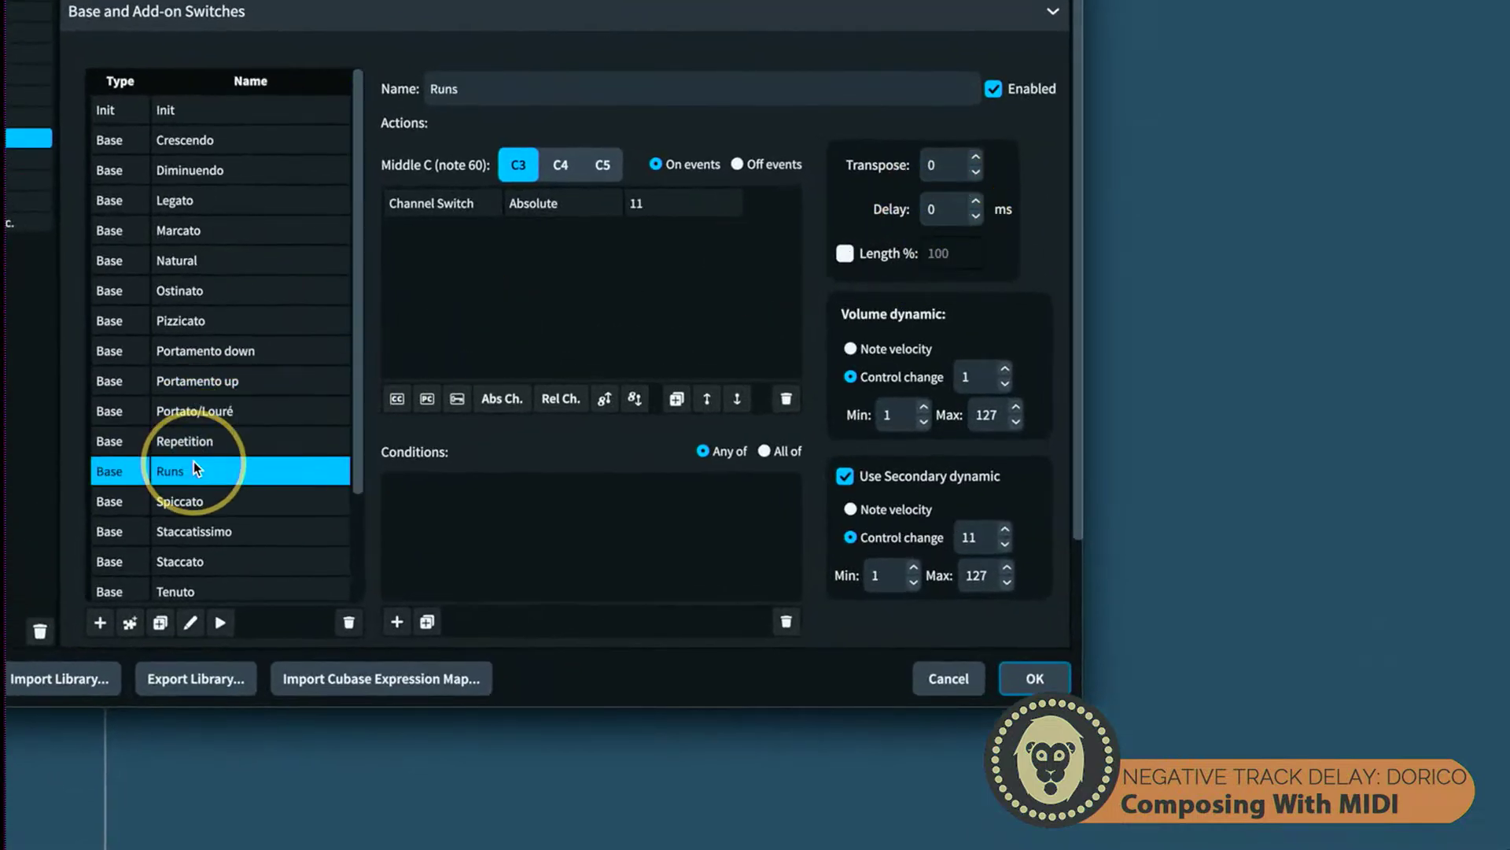
{"action": "left_click", "coordinate": [196, 500]}
{"action": "left_click", "coordinate": [202, 528]}
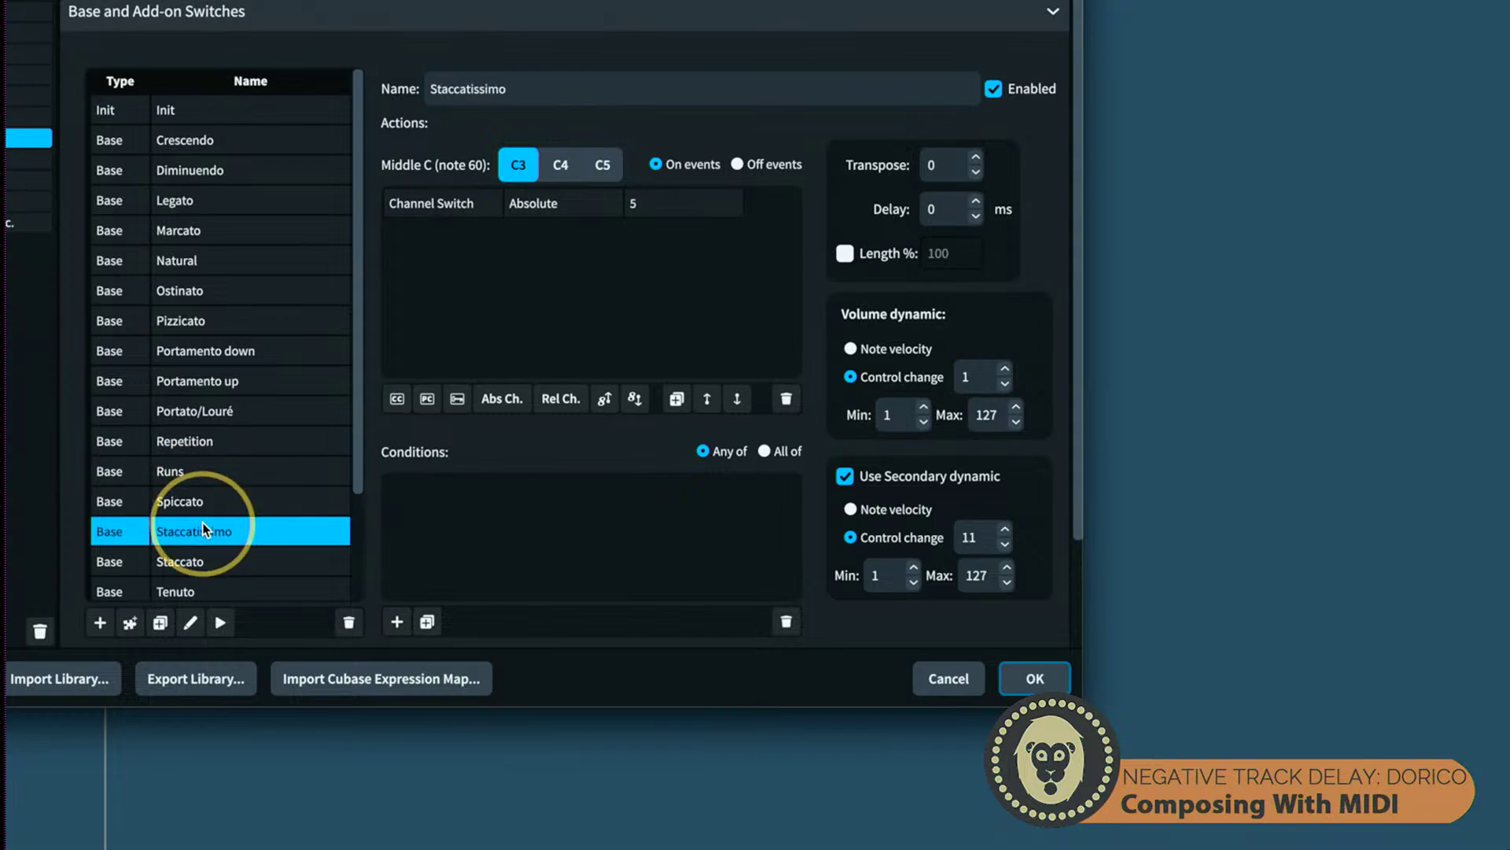